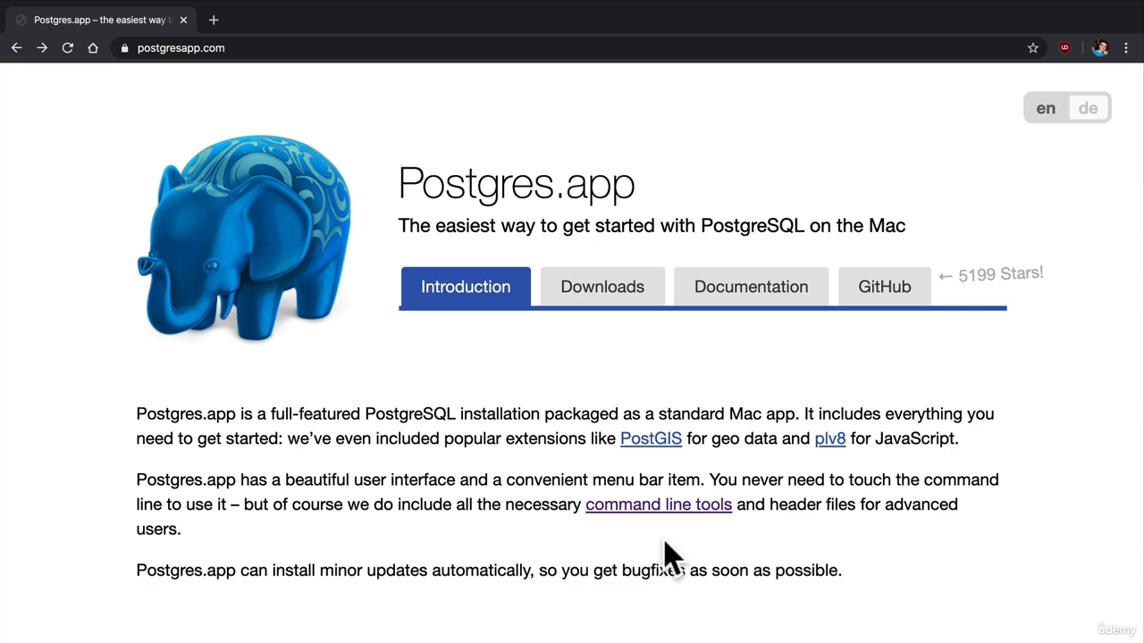
# Compare the available releases on the Postgres.app downloads page and download the latest release, Postgres.app with PostgreSQL 12
pyautogui.click(626, 295)
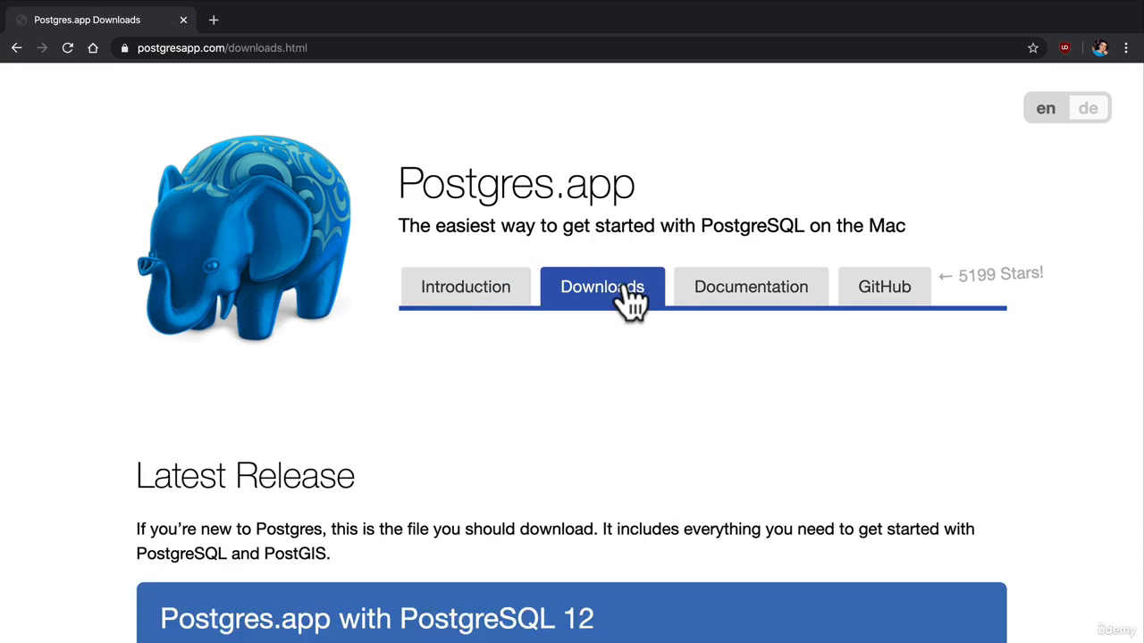
pyautogui.scroll(-5, 630, 299)
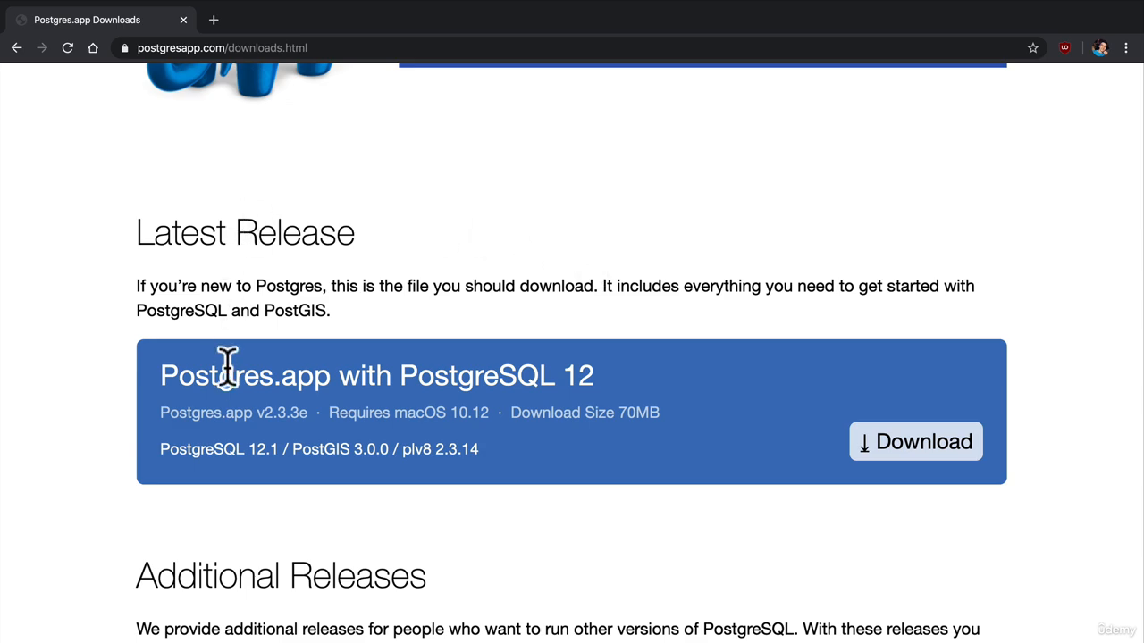
pyautogui.moveTo(178, 376); pyautogui.dragTo(634, 367)
pyautogui.scroll(-5, 627, 360)
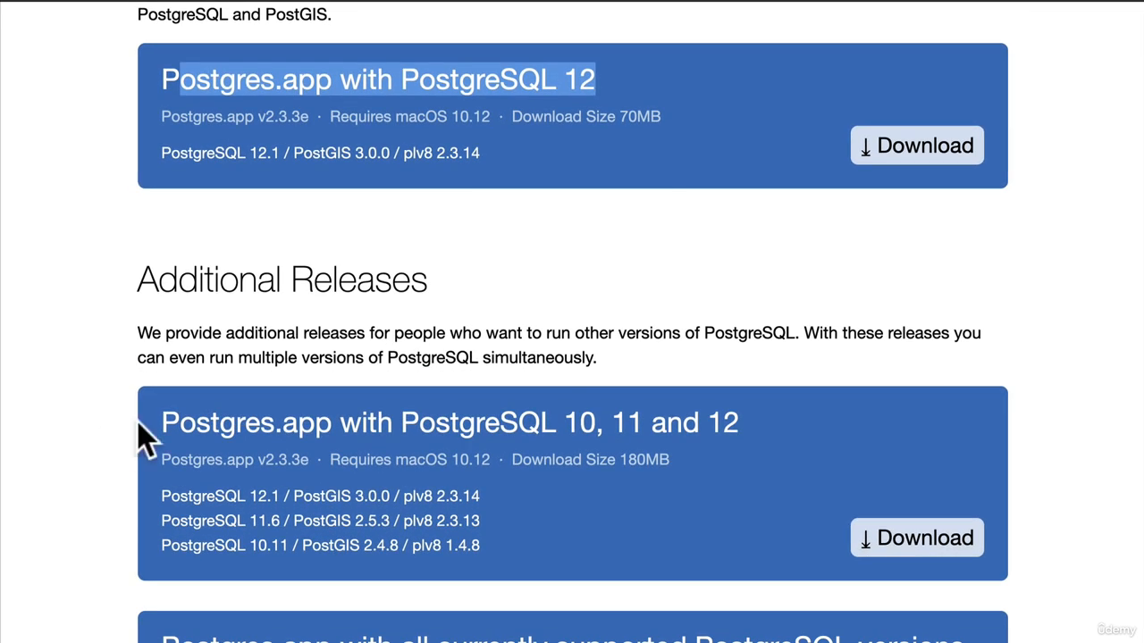
pyautogui.moveTo(137, 482); pyautogui.dragTo(677, 482)
pyautogui.scroll(-6, 676, 421)
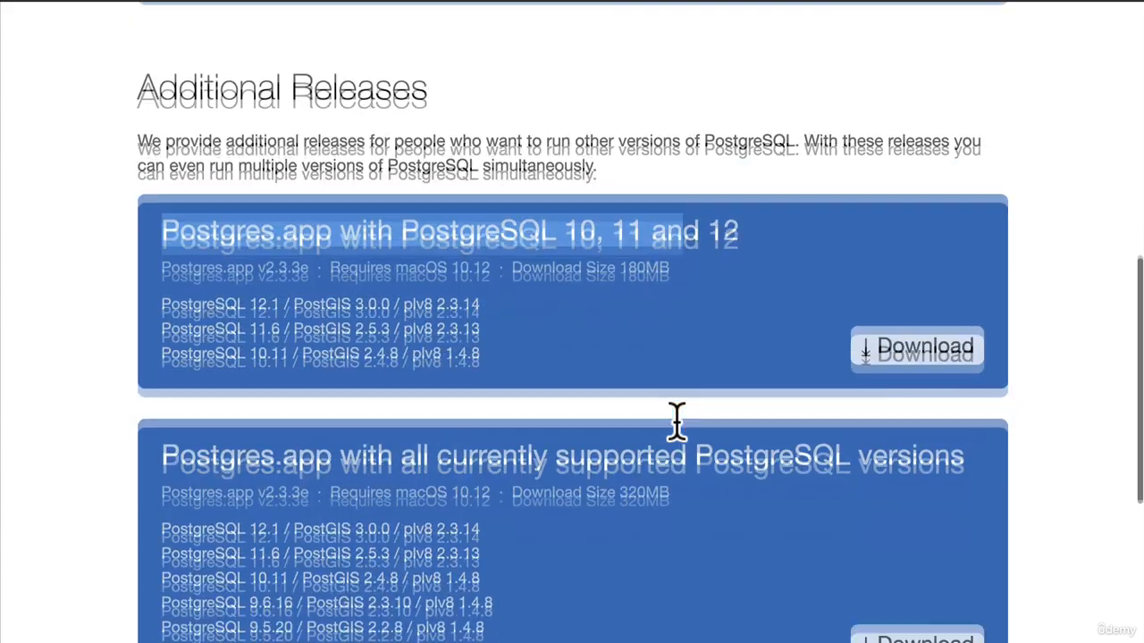
pyautogui.click(279, 401)
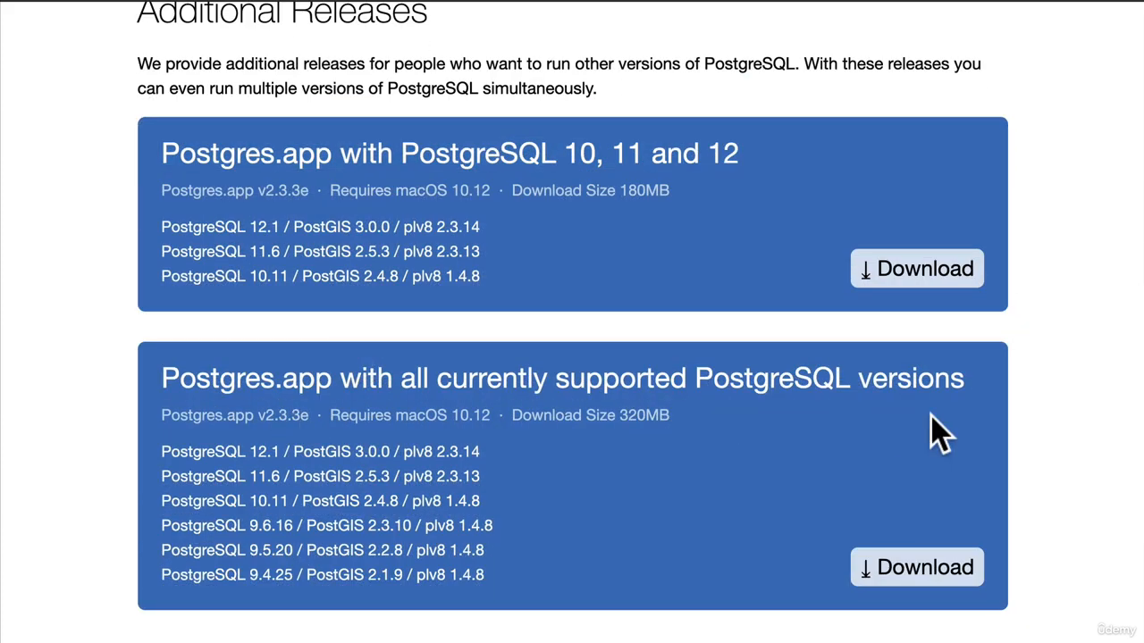
pyautogui.tripleClick(900, 376)
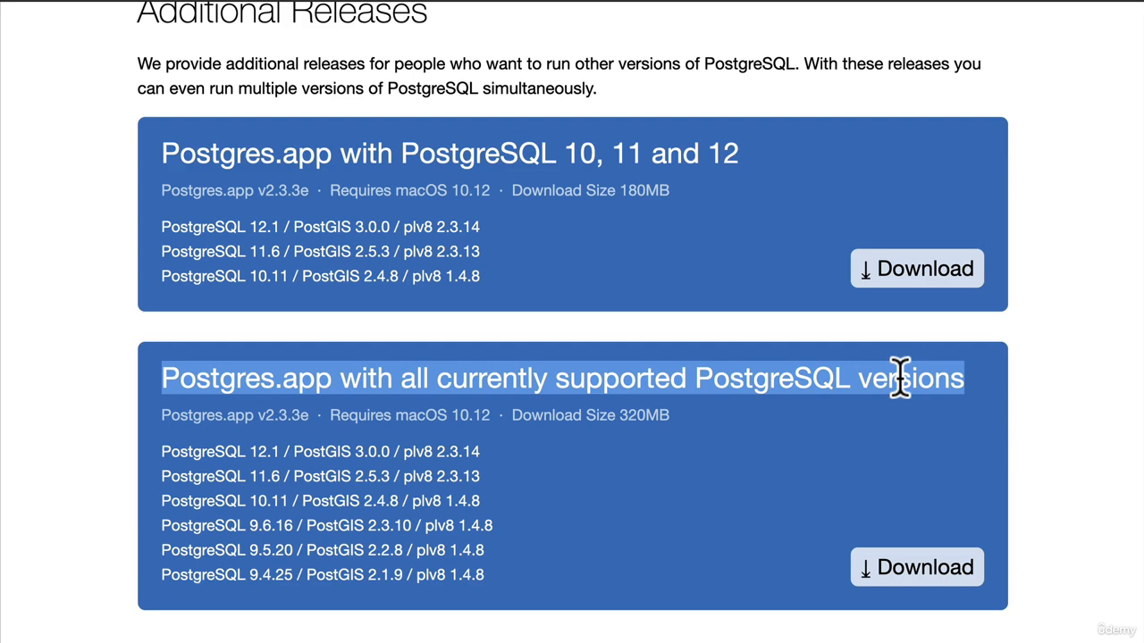
pyautogui.scroll(15, 900, 376)
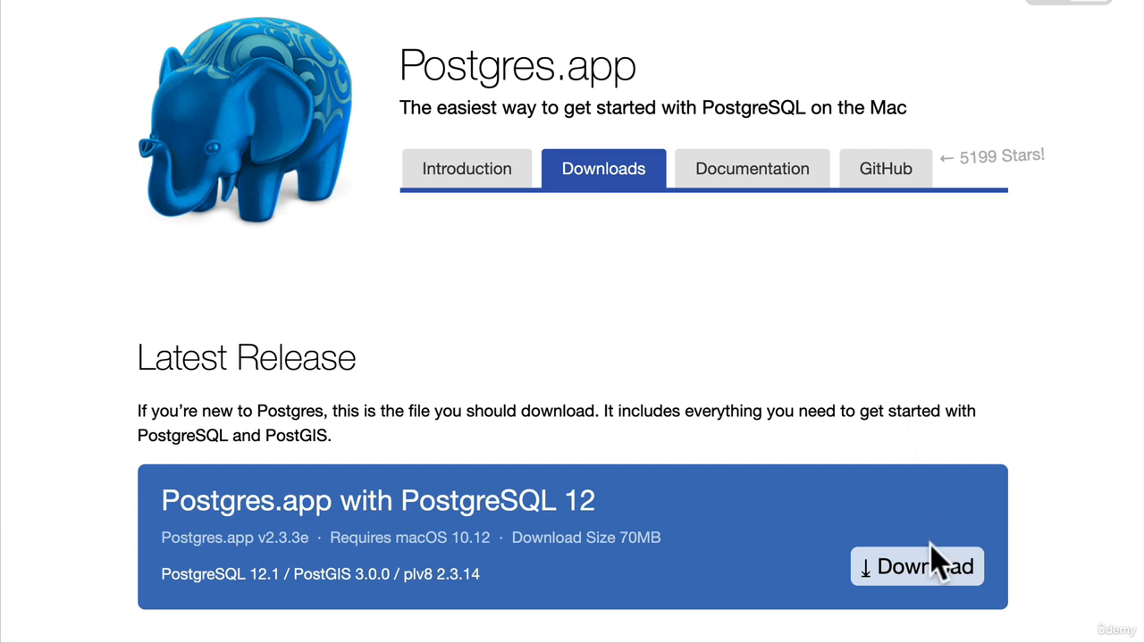
pyautogui.click(929, 572)
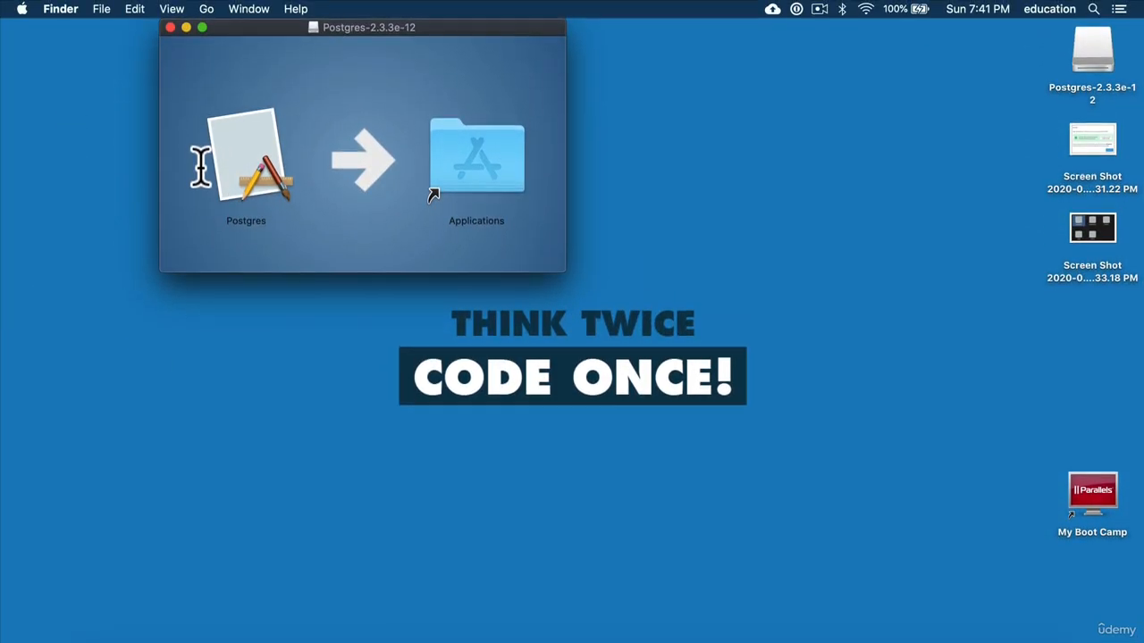
# Select Postgres in the mounted disk image, and launch the installed Postgres app through a system search for postgres
pyautogui.moveTo(248, 154)
pyautogui.mouseDown()
pyautogui.moveTo(467, 158)
pyautogui.moveTo(260, 159)
pyautogui.moveTo(242, 148)
pyautogui.mouseUp()
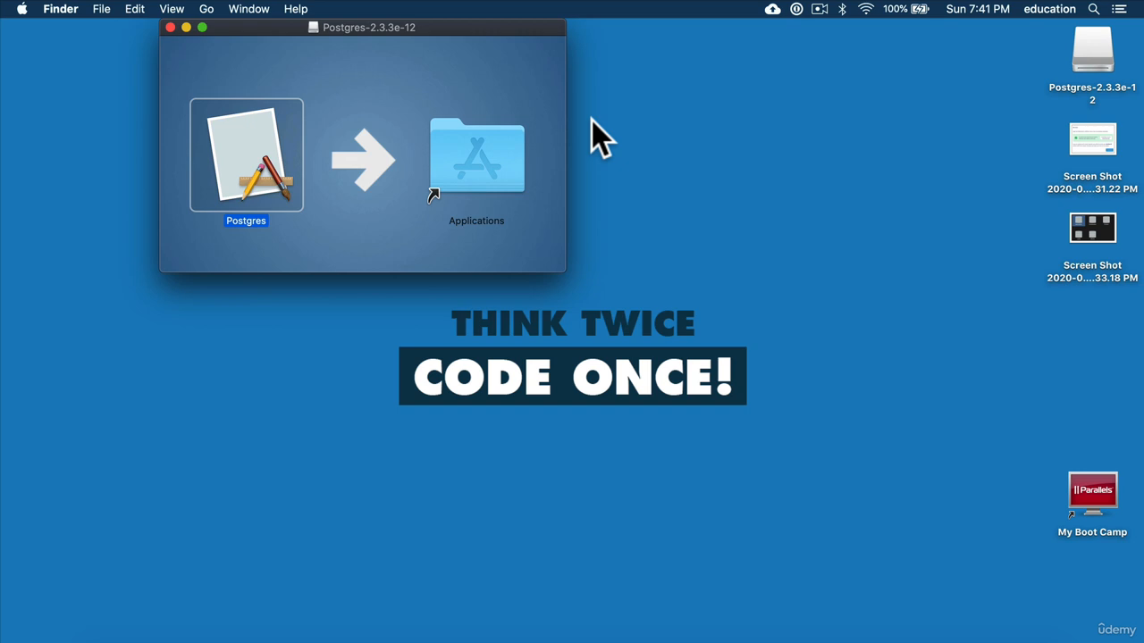
pyautogui.press('super+space')
pyautogui.write('postgres')
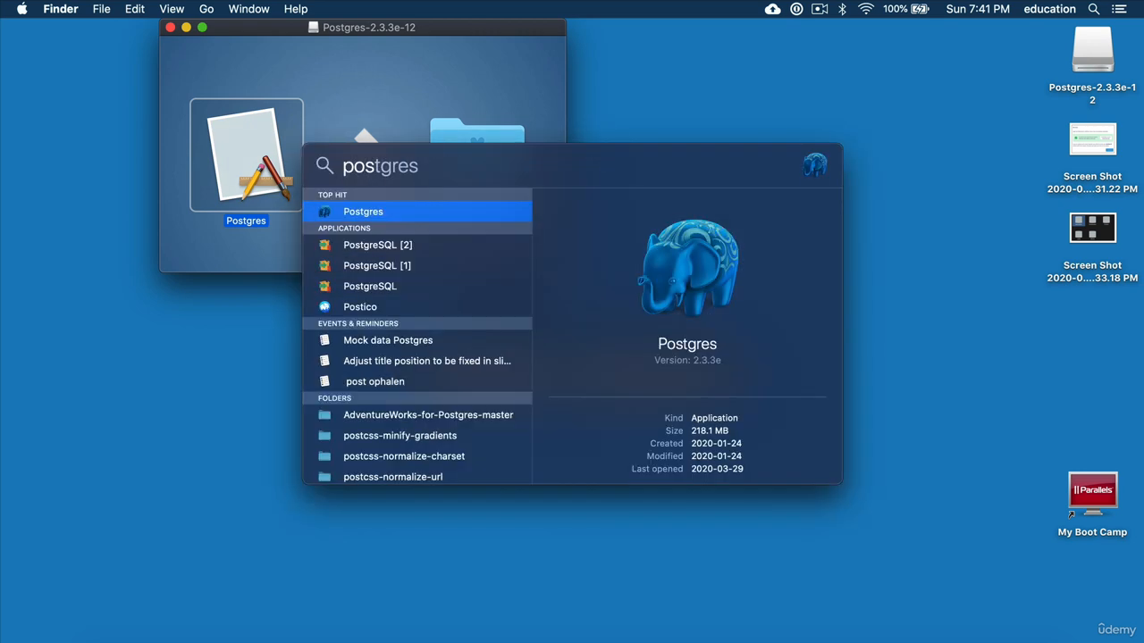
pyautogui.press('Return')
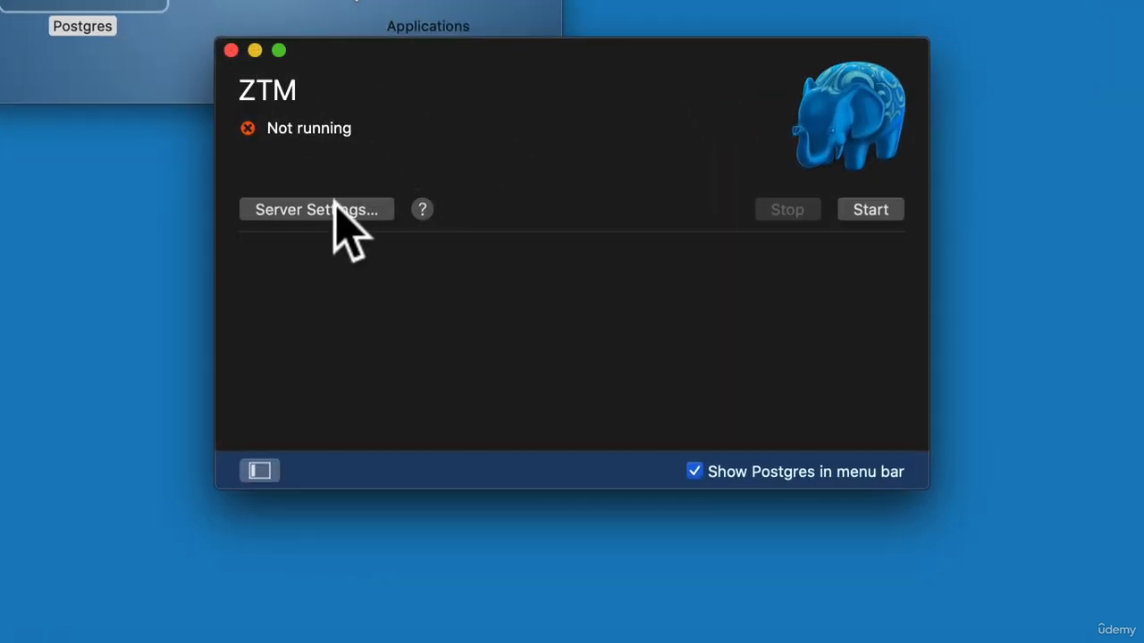
# Set the ZTM server's port to 5432 and start the server, looking over its databases
pyautogui.click(344, 211)
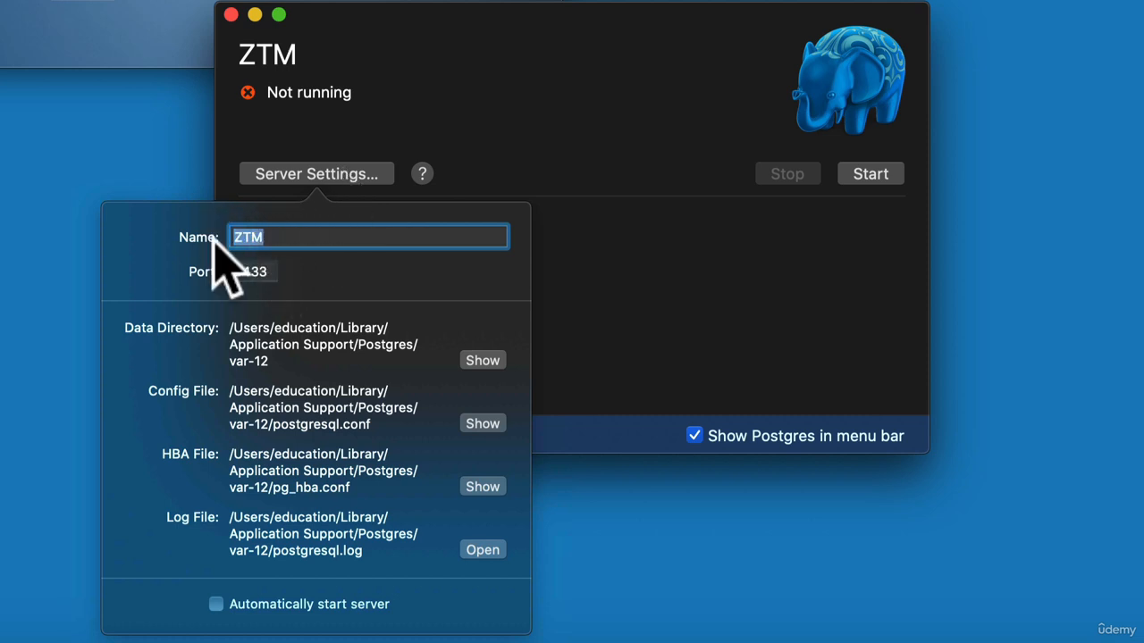
pyautogui.click(269, 270)
pyautogui.press('BackSpace')
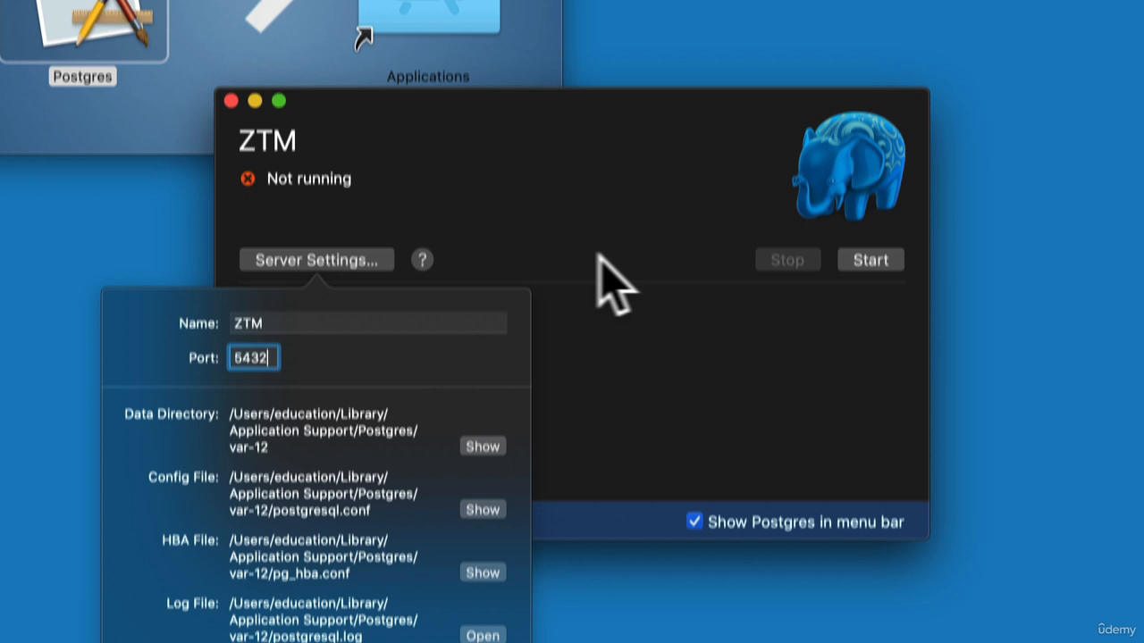
pyautogui.click(601, 169)
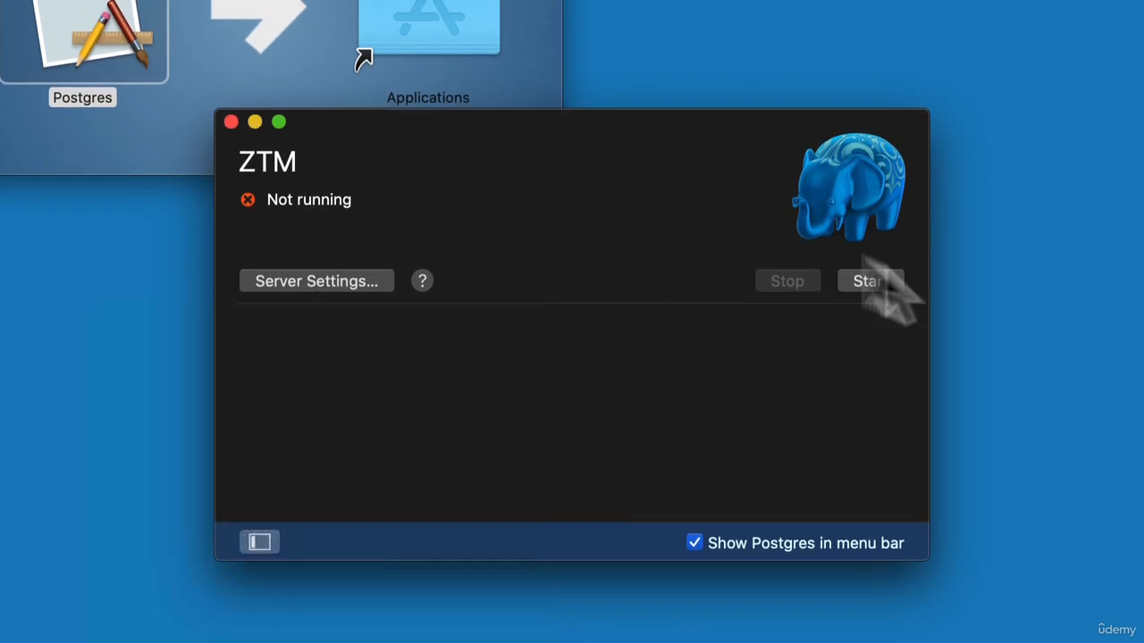
pyautogui.click(889, 169)
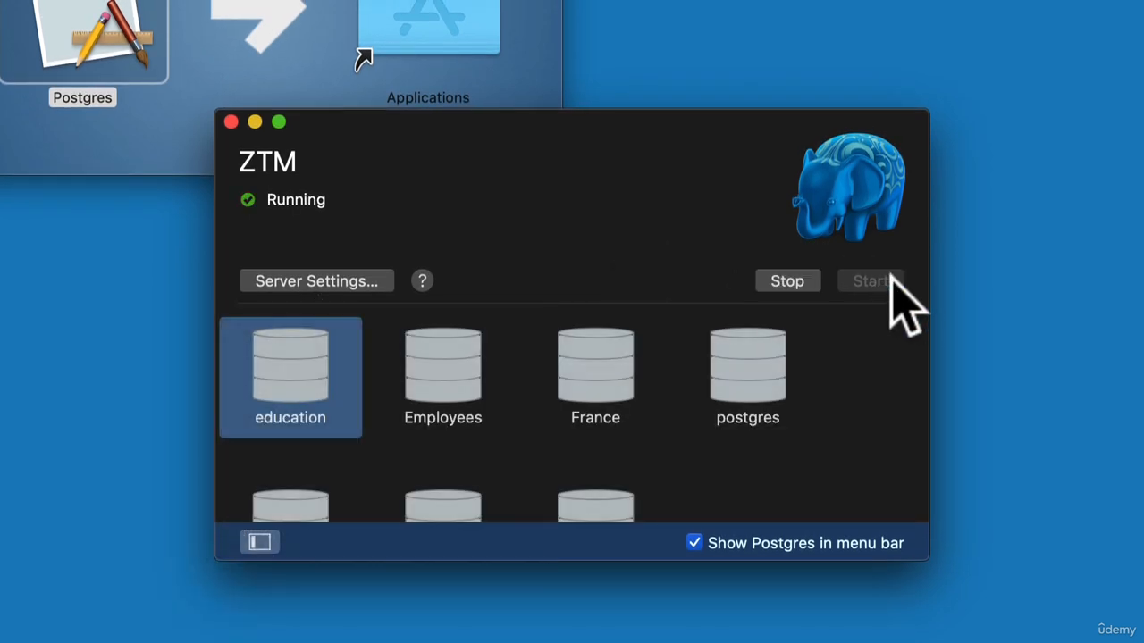
pyautogui.scroll(-5, 677, 408)
pyautogui.scroll(5, 677, 409)
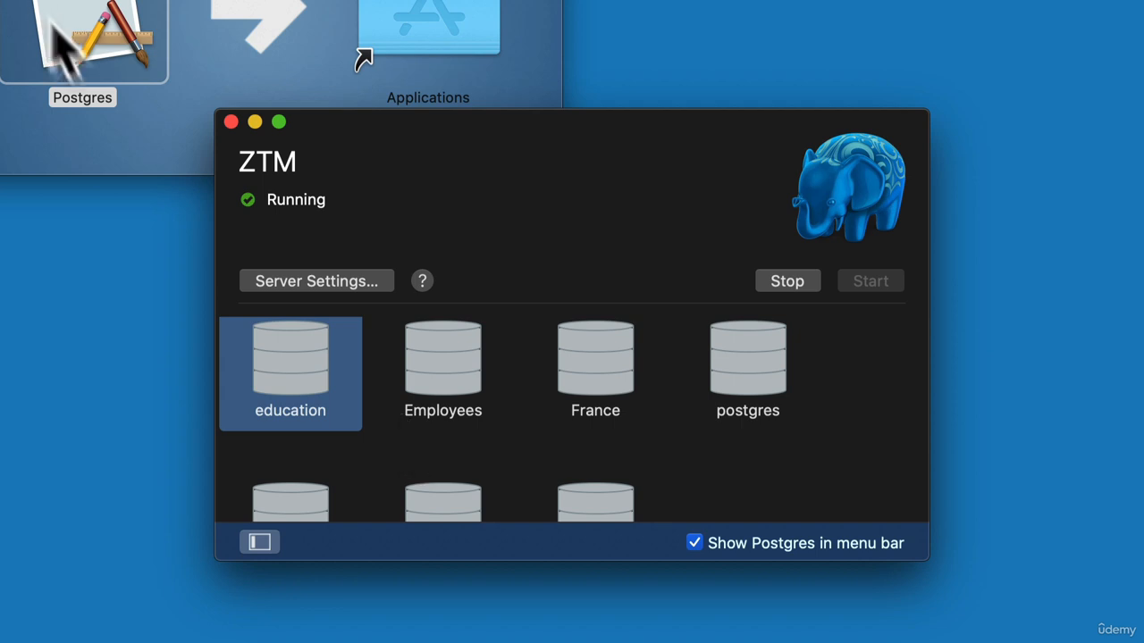
# Begin adding a second server, naming it New One and choosing PostgreSQL version 12
pyautogui.click(262, 544)
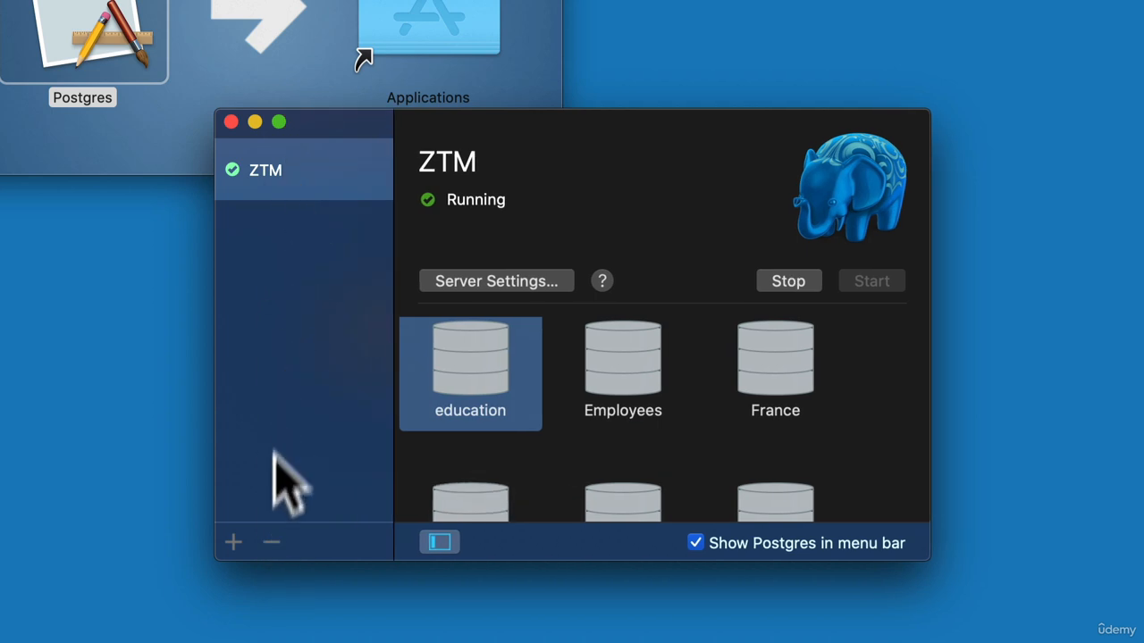
pyautogui.click(234, 541)
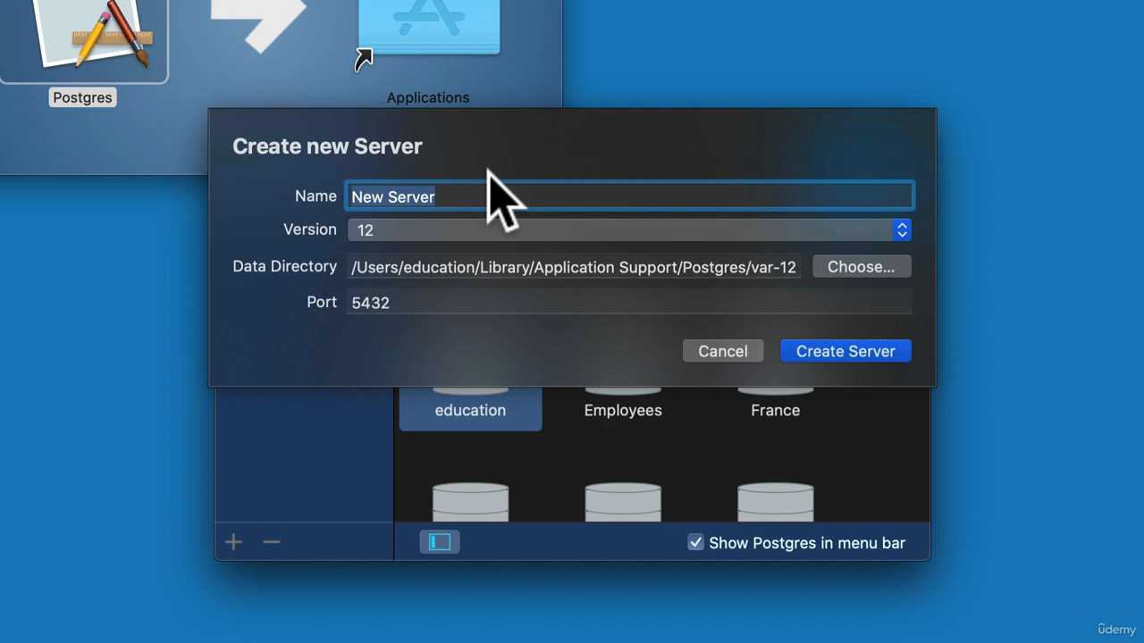
pyautogui.write('N')
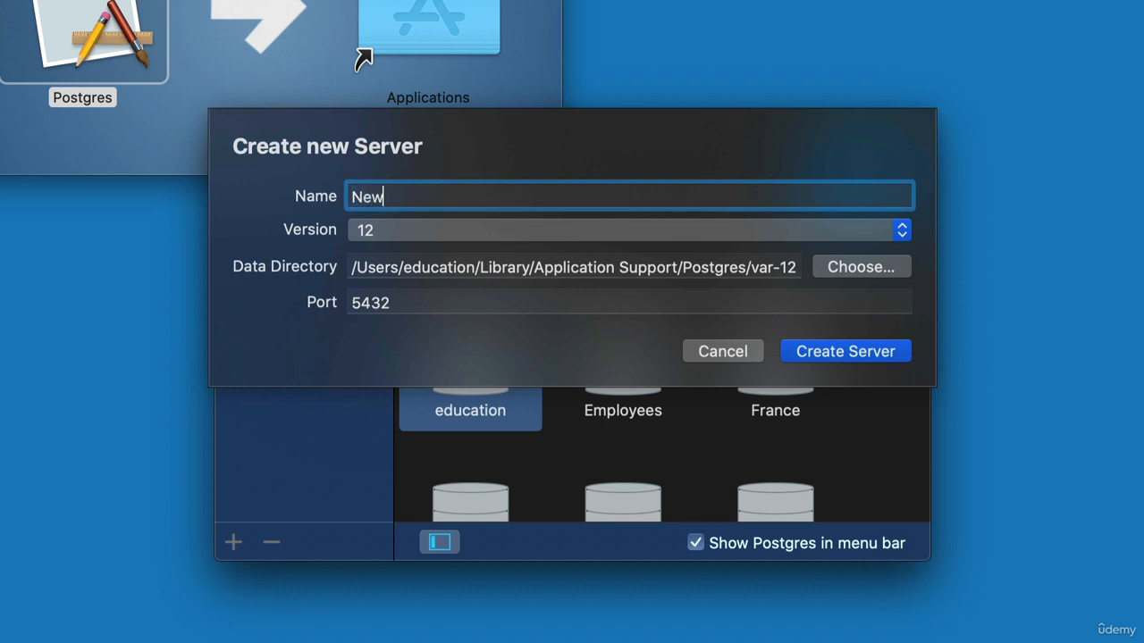
pyautogui.click(616, 231)
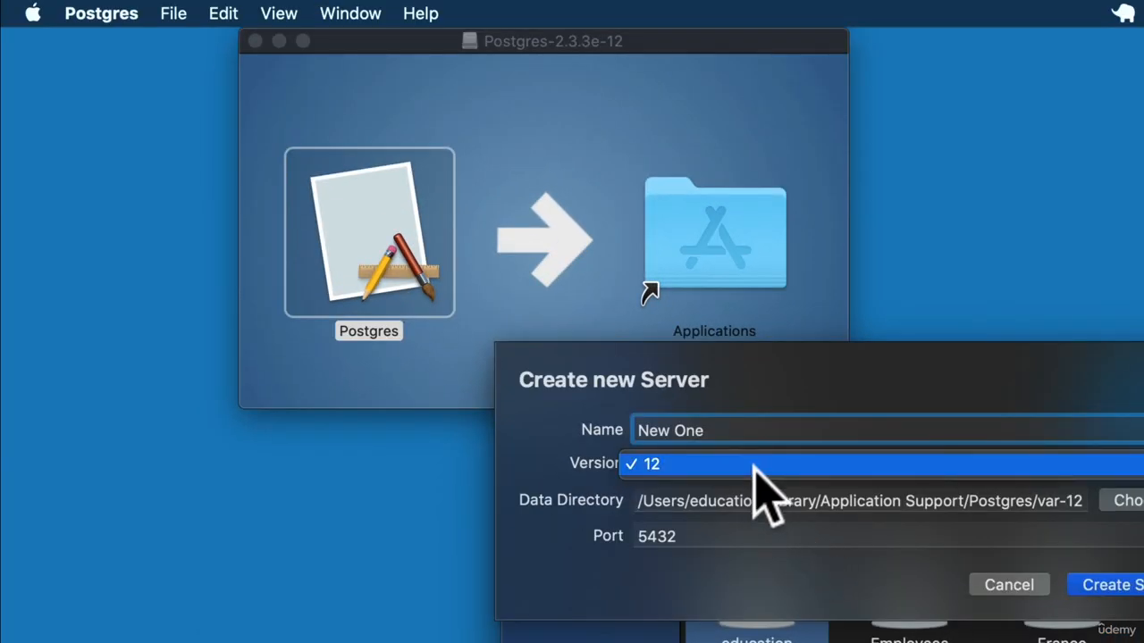
pyautogui.click(758, 465)
# Set the new server's port to 5433 and try to create it with the default var-12 data directory
pyautogui.moveTo(972, 501); pyautogui.dragTo(1143, 506)
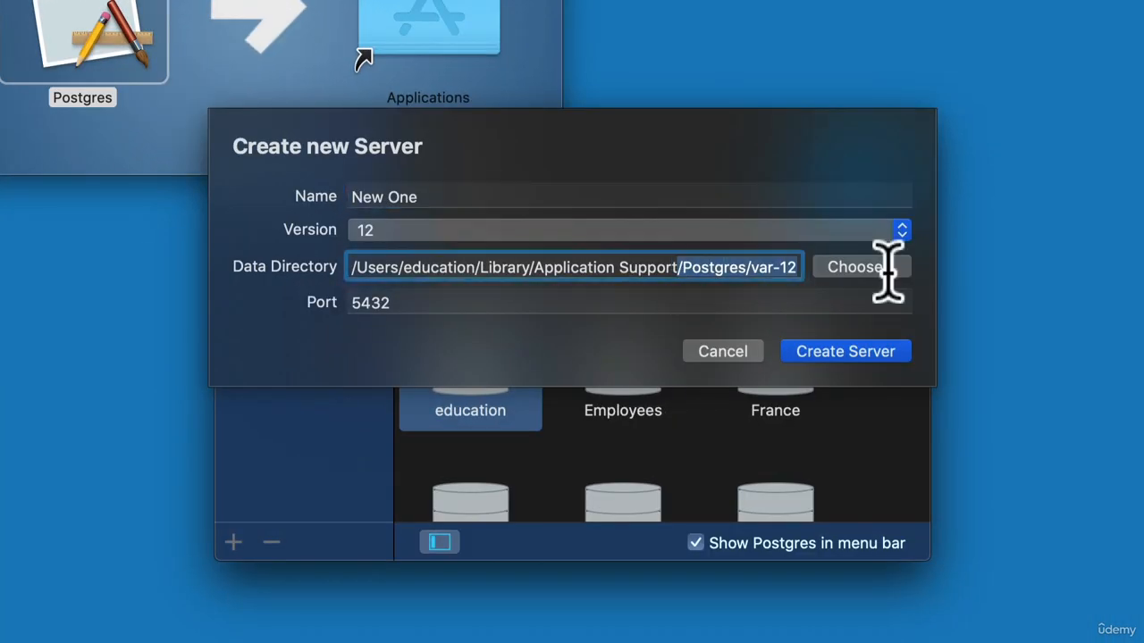
pyautogui.click(510, 302)
pyautogui.press('BackSpace')
pyautogui.write('3')
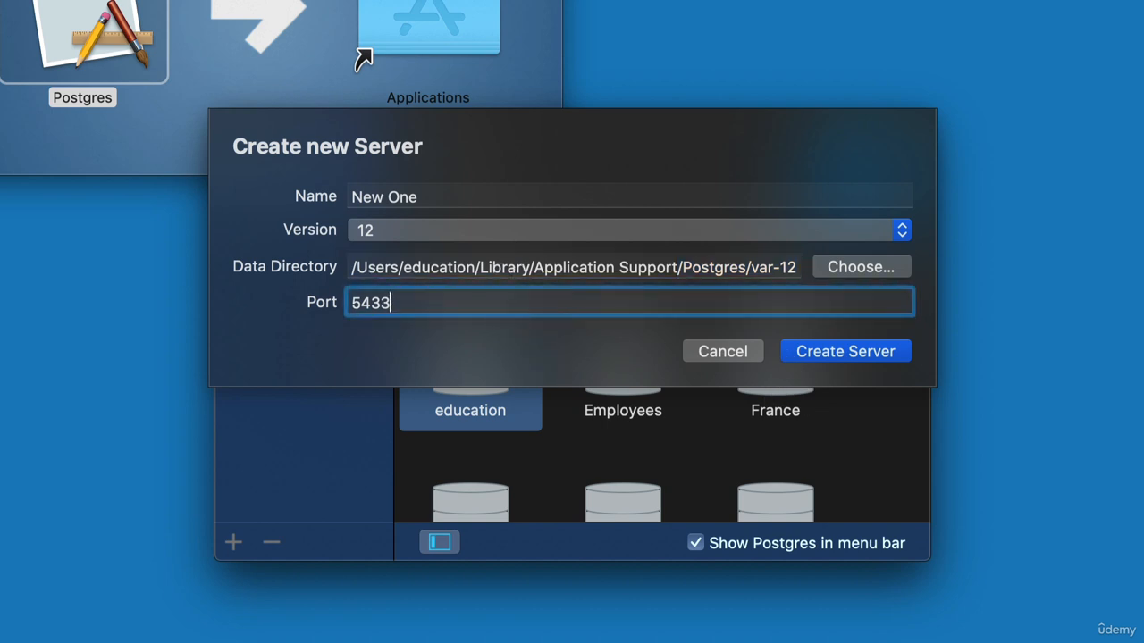
pyautogui.click(846, 351)
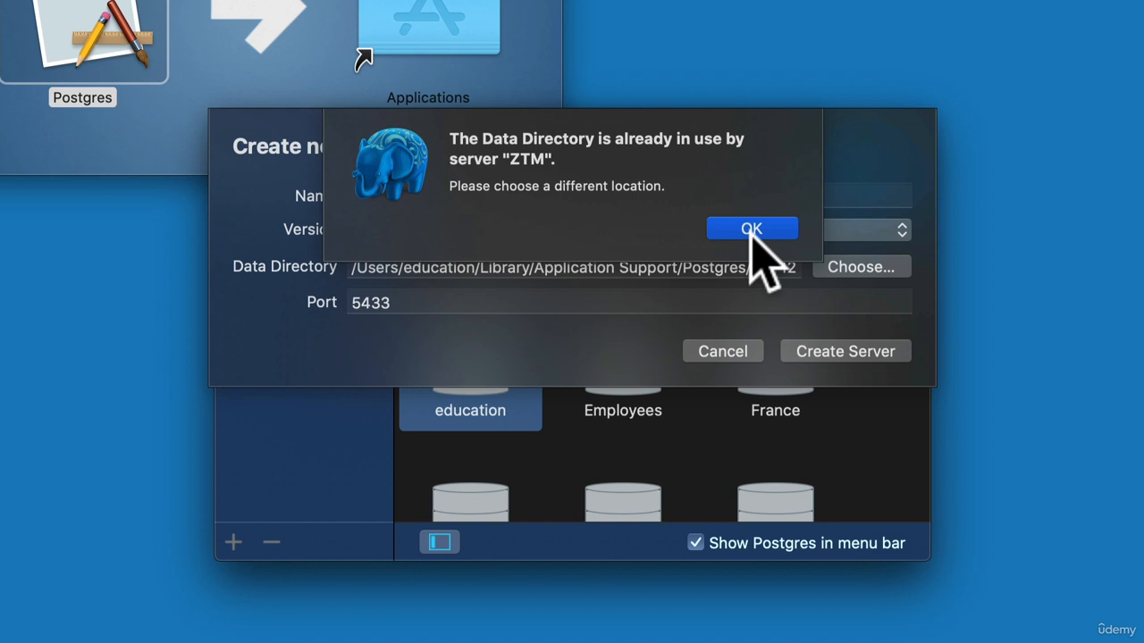
pyautogui.click(752, 229)
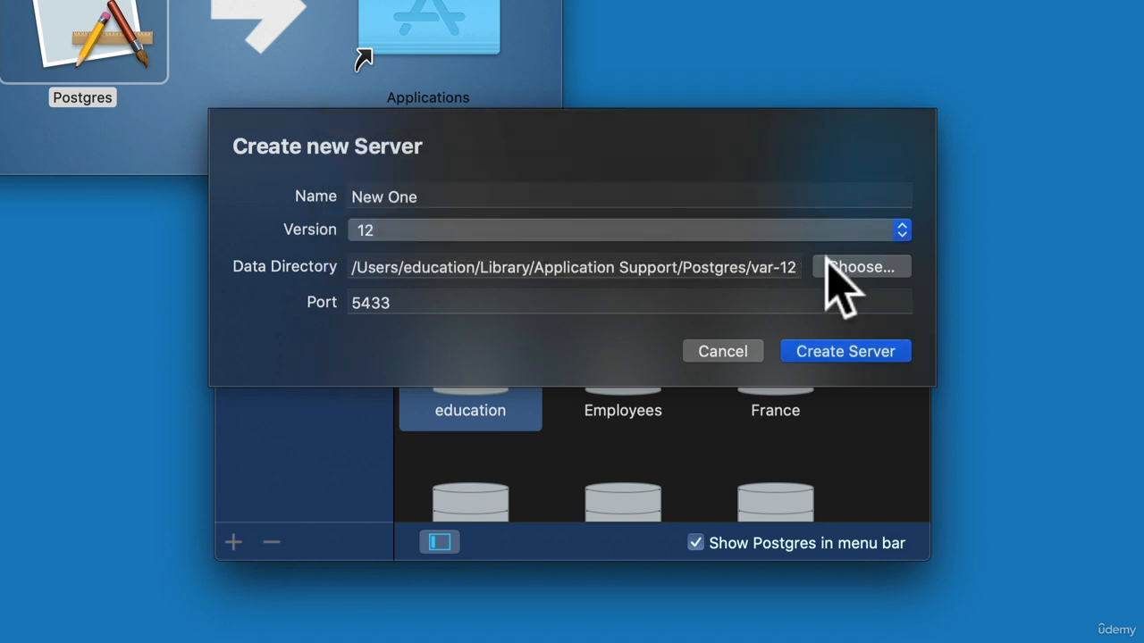
# Change the end of the new server's data directory path to var-13 and create the server
pyautogui.click(792, 267)
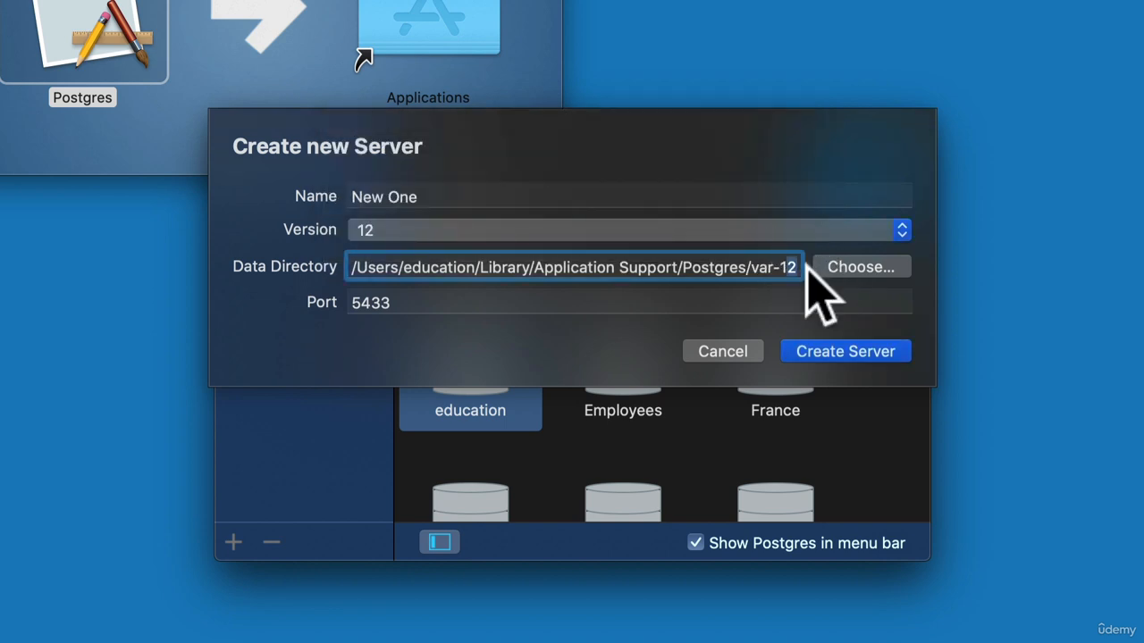
pyautogui.press('BackSpace')
pyautogui.write('3')
pyautogui.click(832, 352)
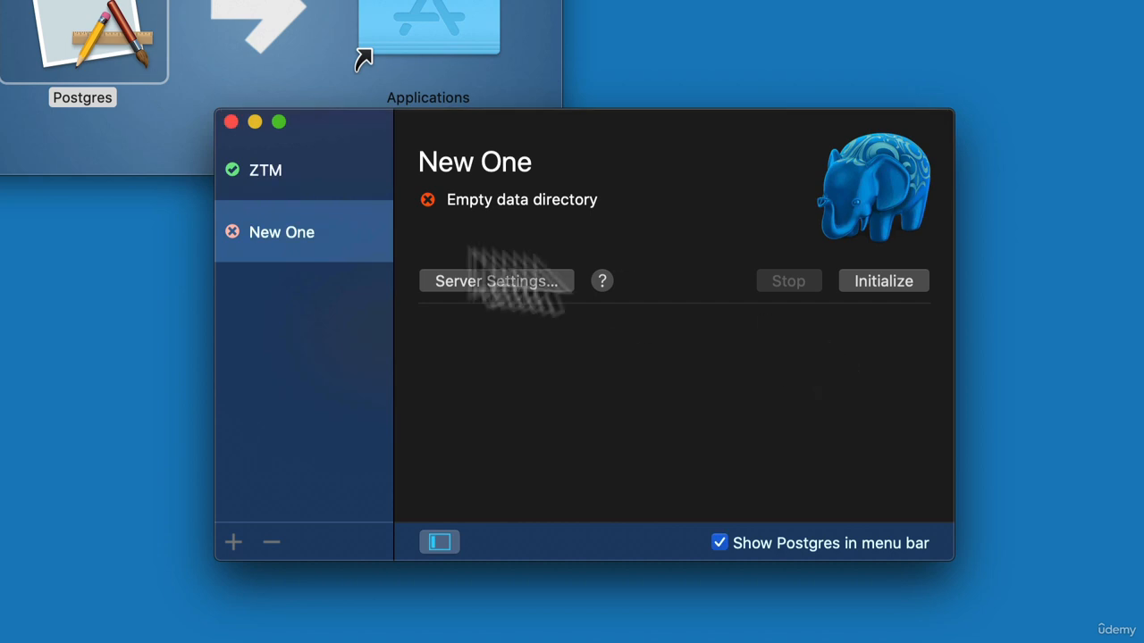
# Stop the ZTM server and initialize the New One server, selecting its template1 and postgres databases
pyautogui.click(315, 237)
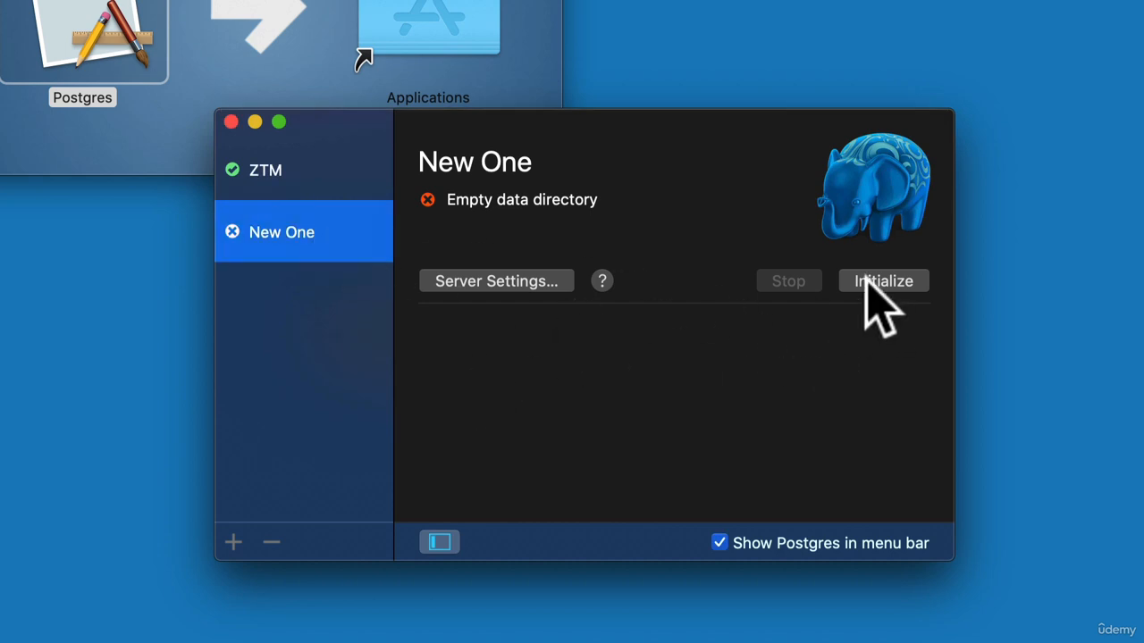
pyautogui.click(234, 170)
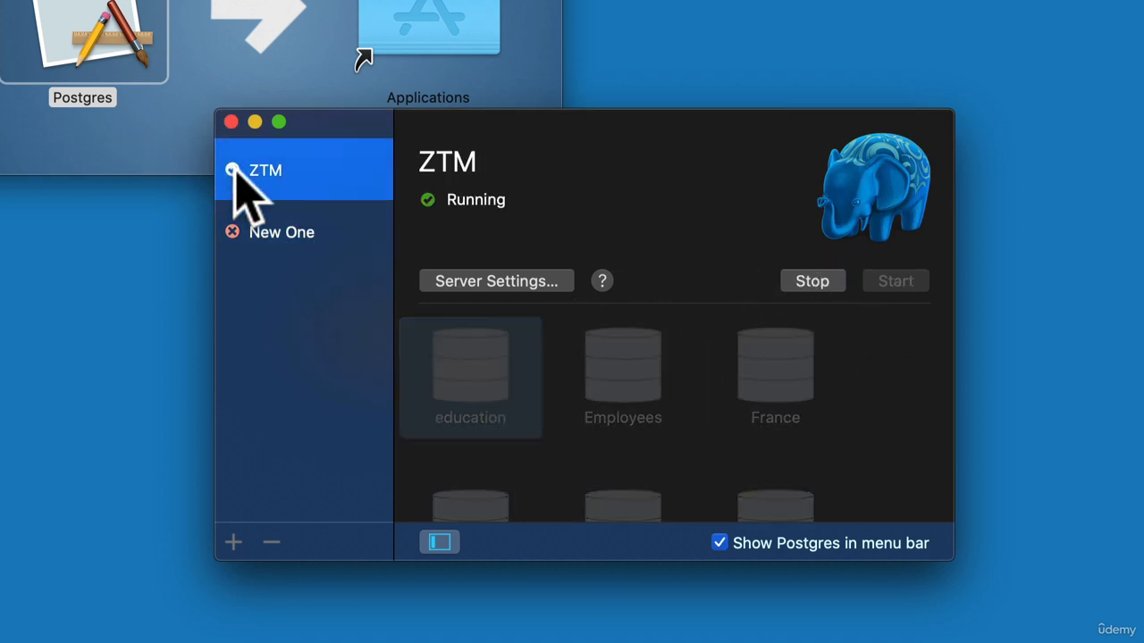
pyautogui.click(815, 281)
pyautogui.click(321, 242)
pyautogui.click(916, 284)
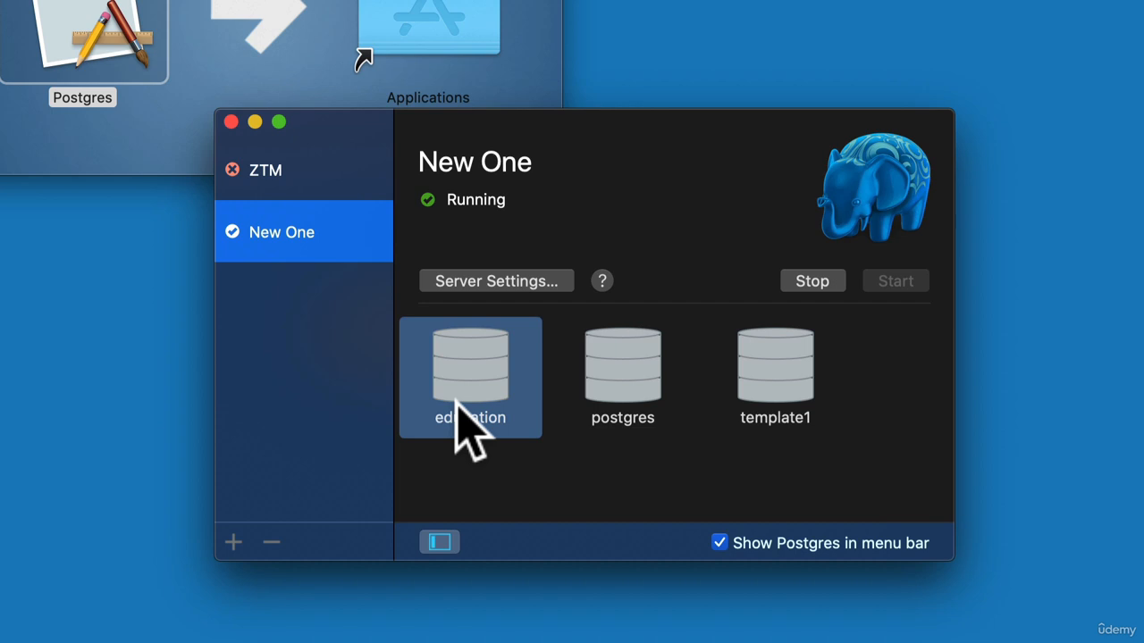
pyautogui.click(747, 377)
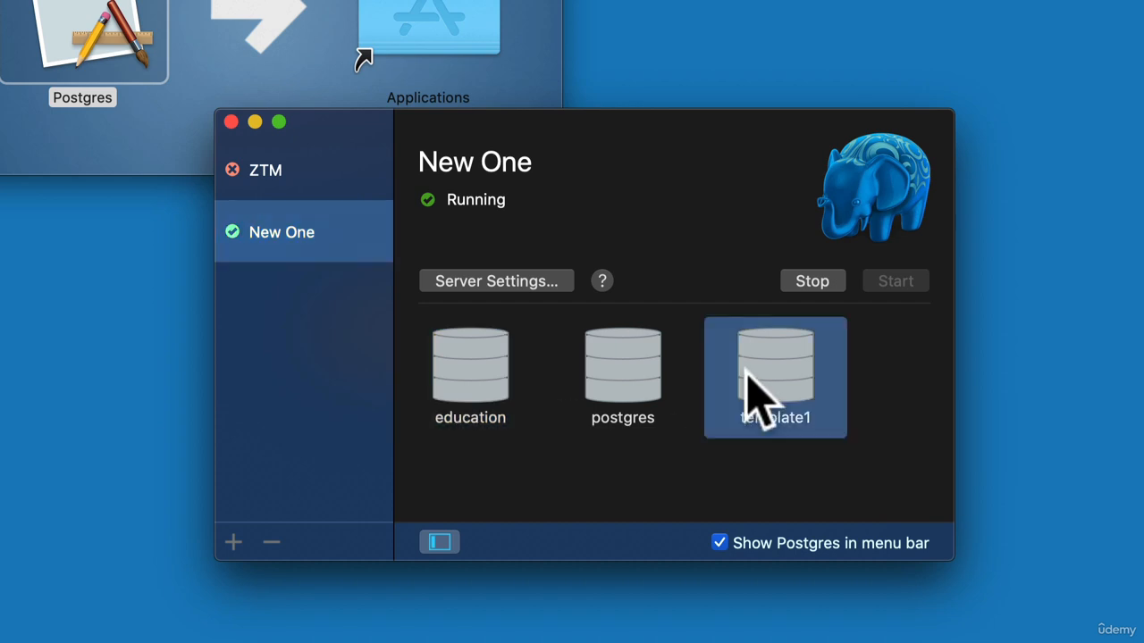
pyautogui.click(634, 352)
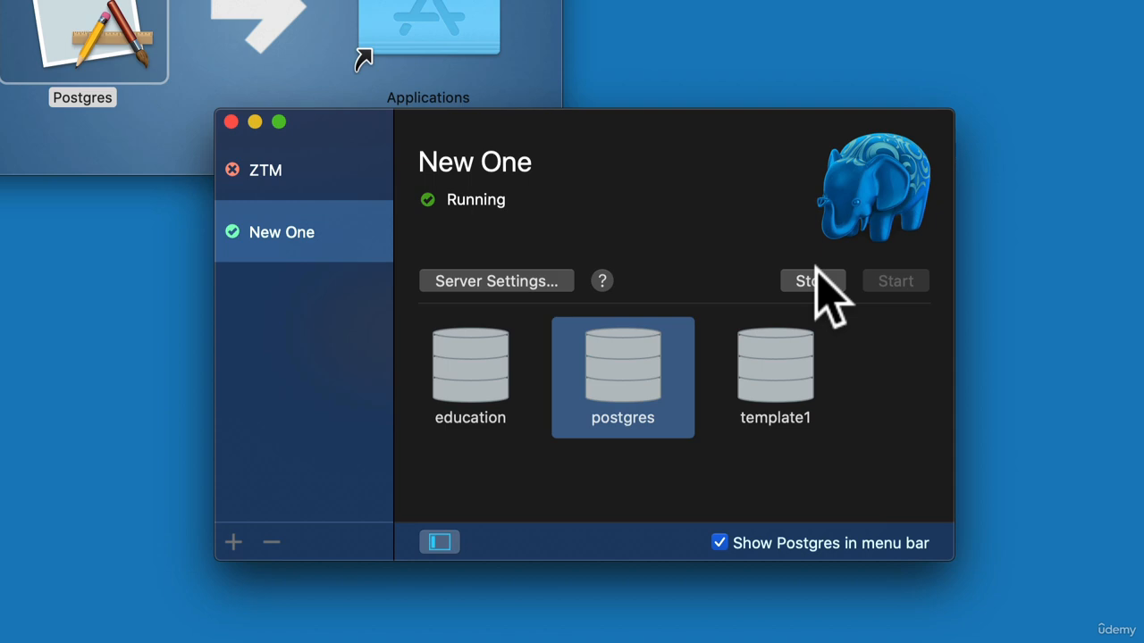
# Stop the New One server to set its port to 5432, and start it again
pyautogui.click(528, 284)
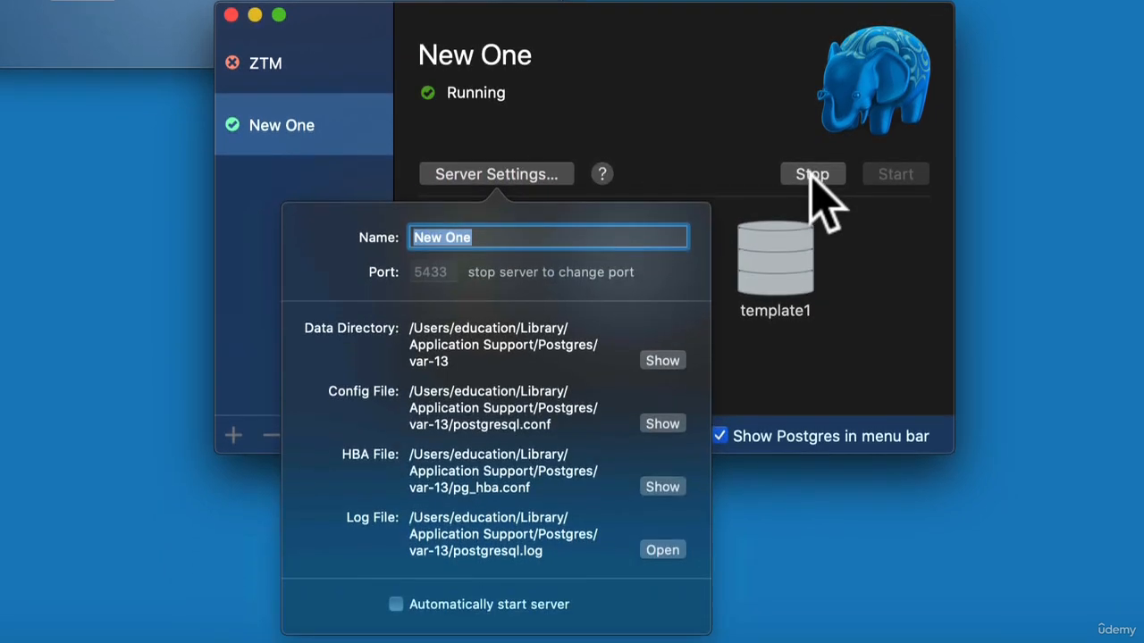
pyautogui.click(812, 174)
pyautogui.click(501, 177)
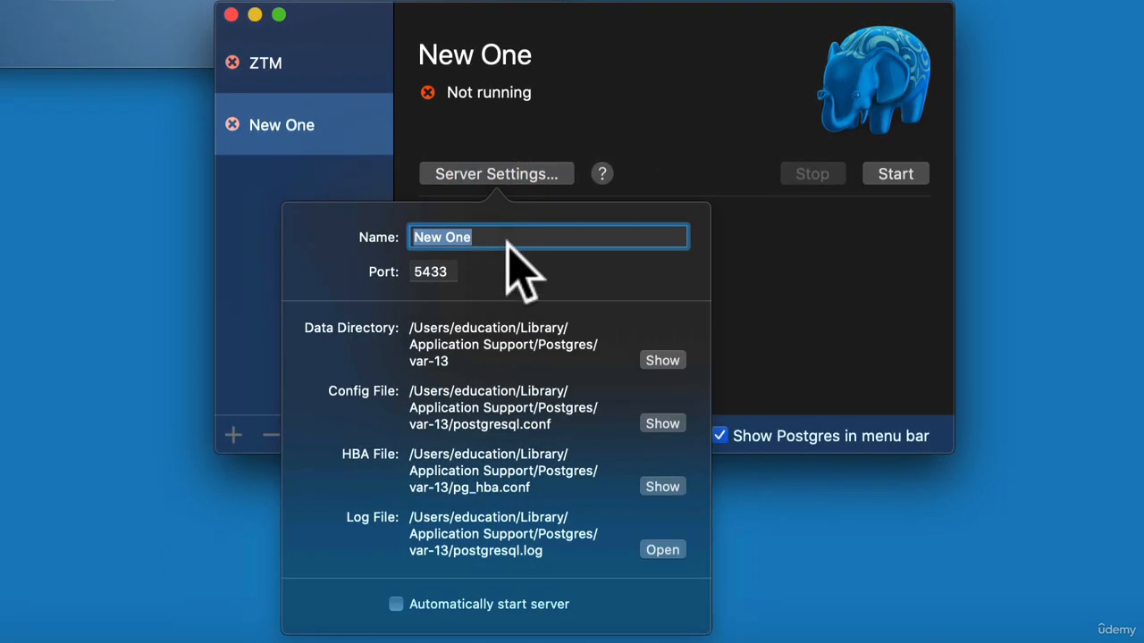
pyautogui.click(444, 271)
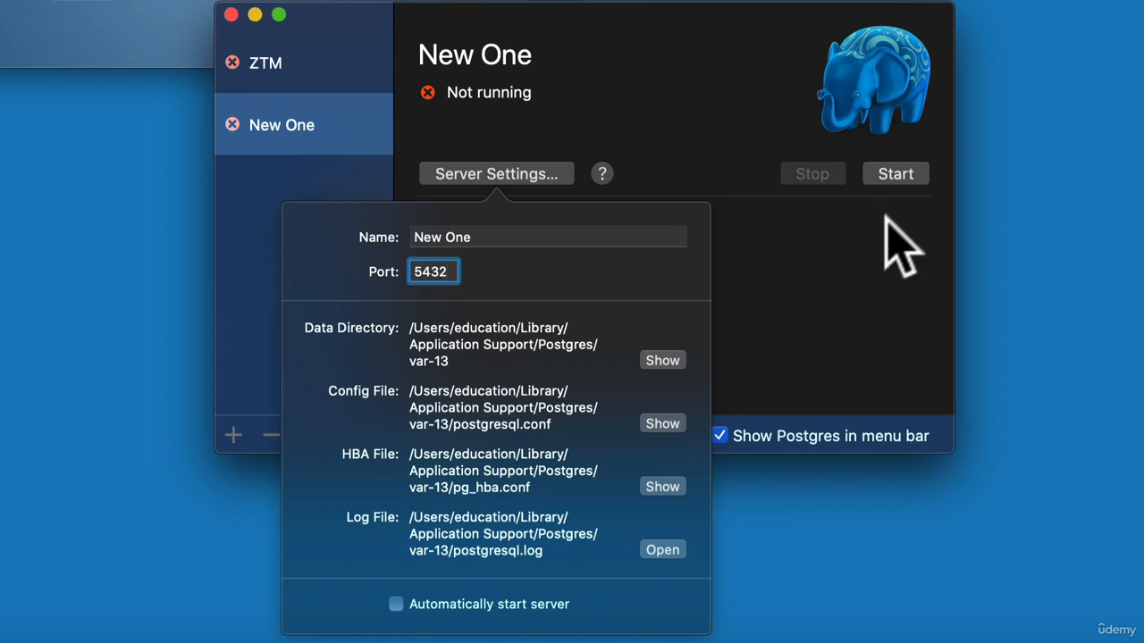
pyautogui.click(855, 252)
pyautogui.click(895, 174)
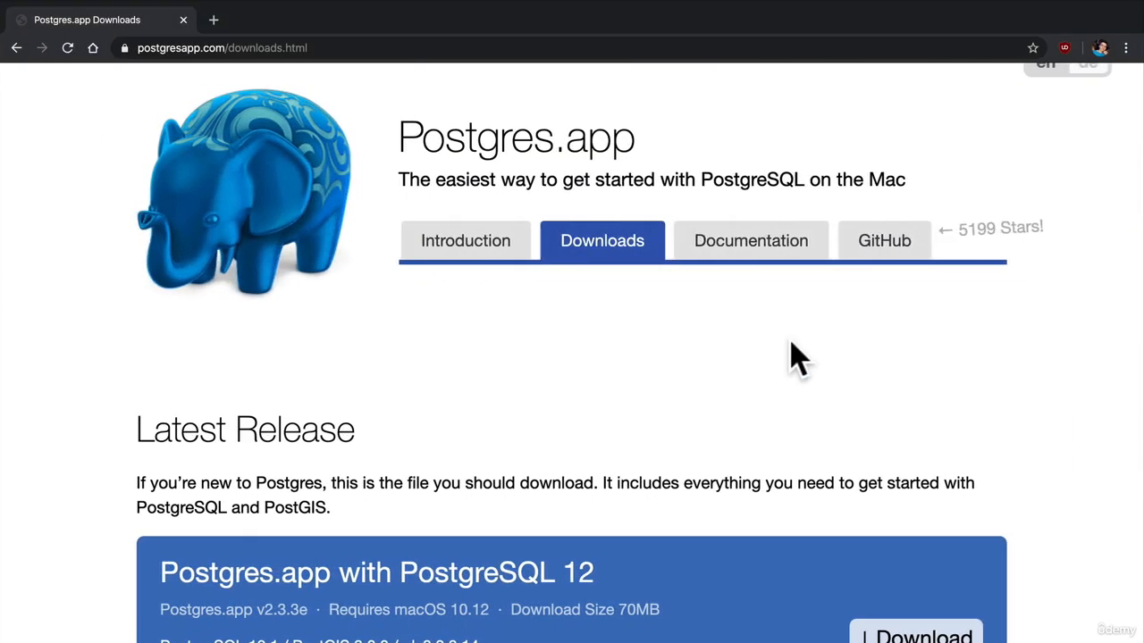
# Look up "valentina db" in a new browser tab and open the Valentina Studio overview page at valentina-db.com
pyautogui.press('cmd+t')
pyautogui.write('valentine')
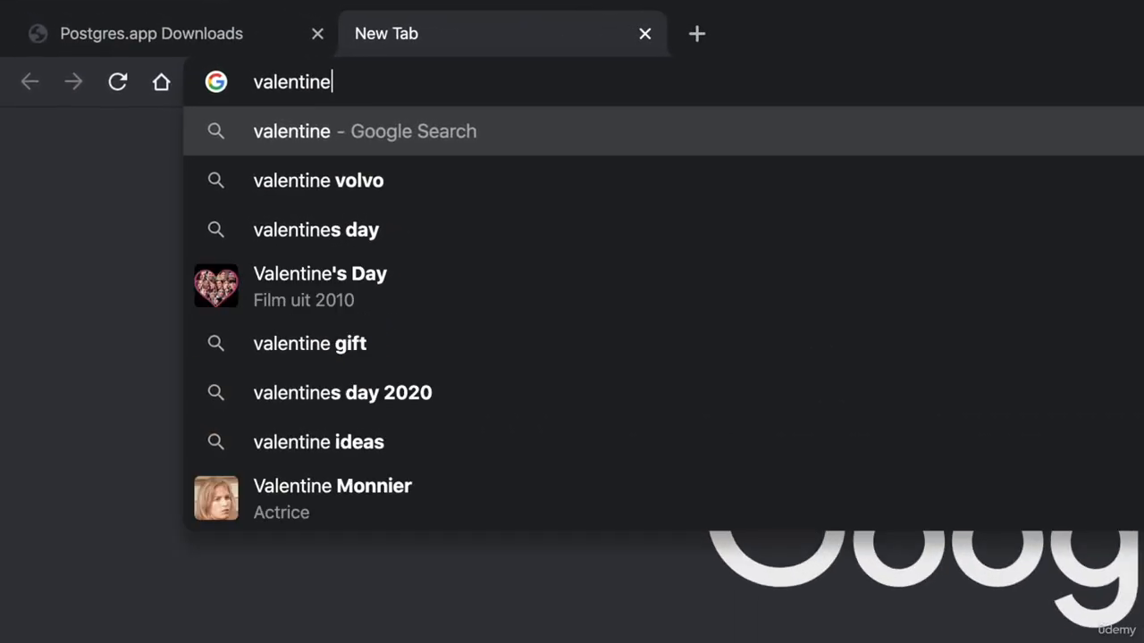
pyautogui.press('BackSpace')
pyautogui.write('a db')
pyautogui.press('Delete')
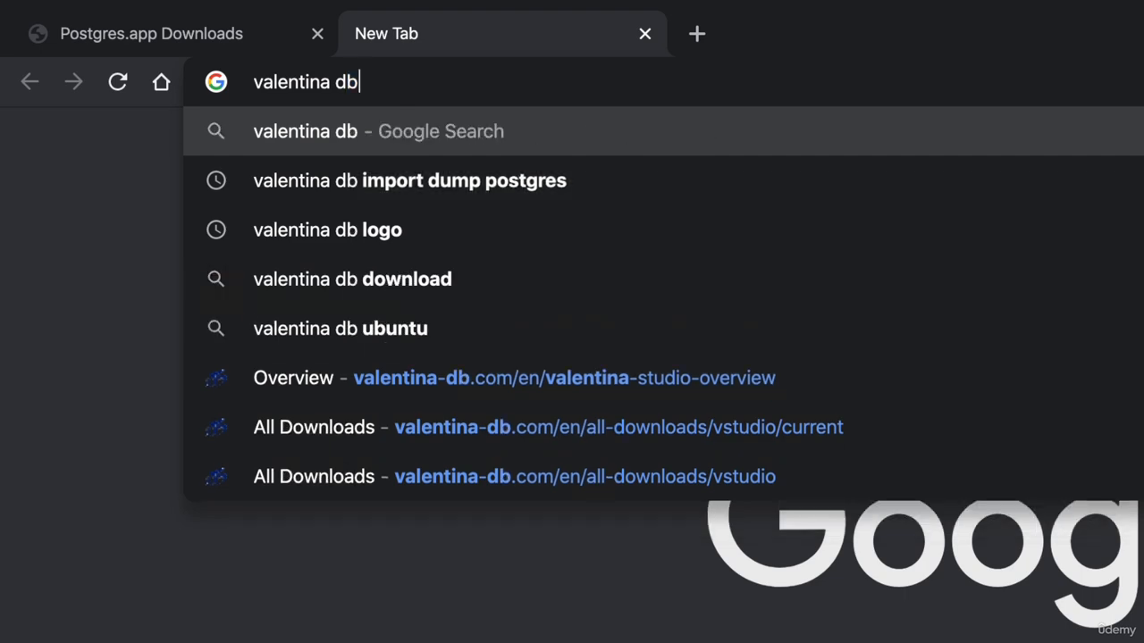
pyautogui.press('Down')
pyautogui.press('Down')
pyautogui.press('Down')
pyautogui.press('Down')
pyautogui.press('Down')
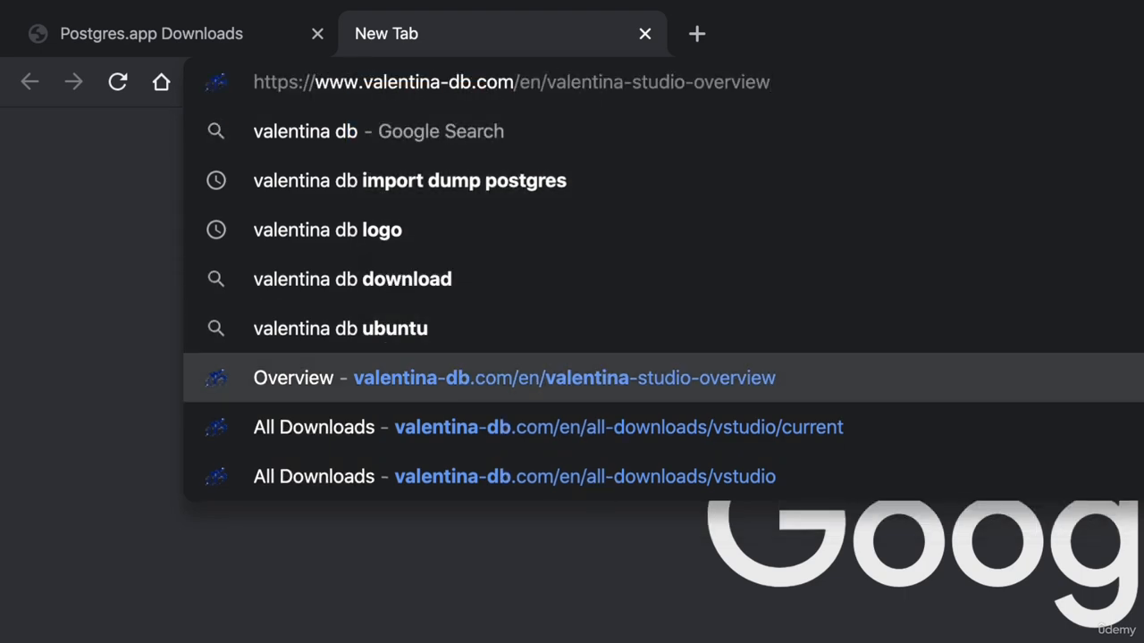
pyautogui.press('Return')
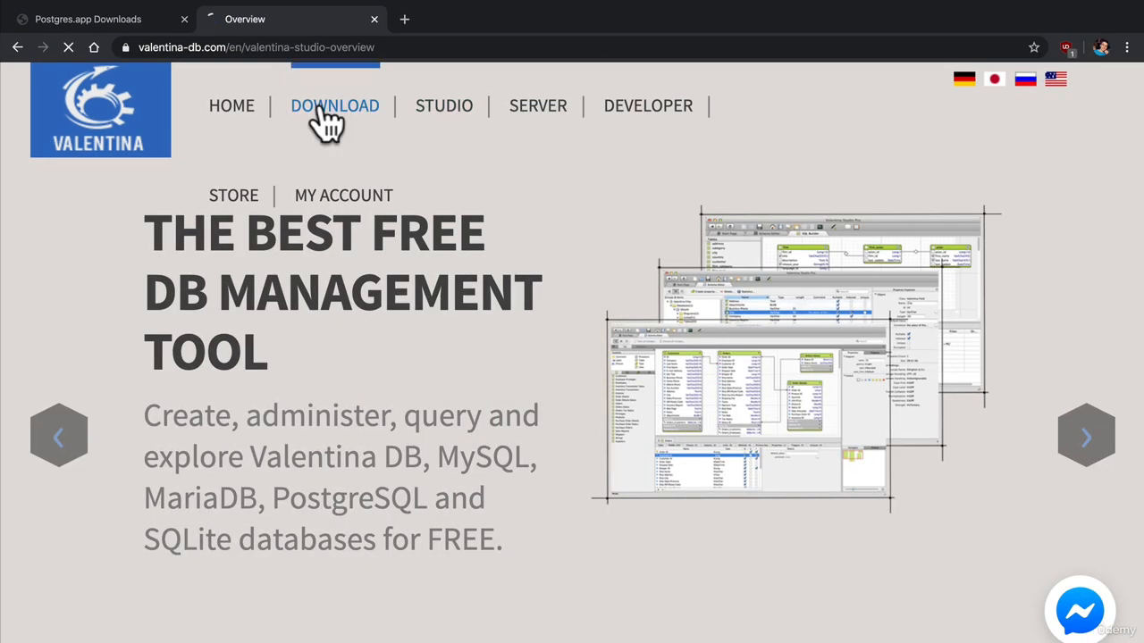
# Find the Valentina Studio release files on the site's downloads page and download Valentina Studio Mac 64
pyautogui.click(329, 123)
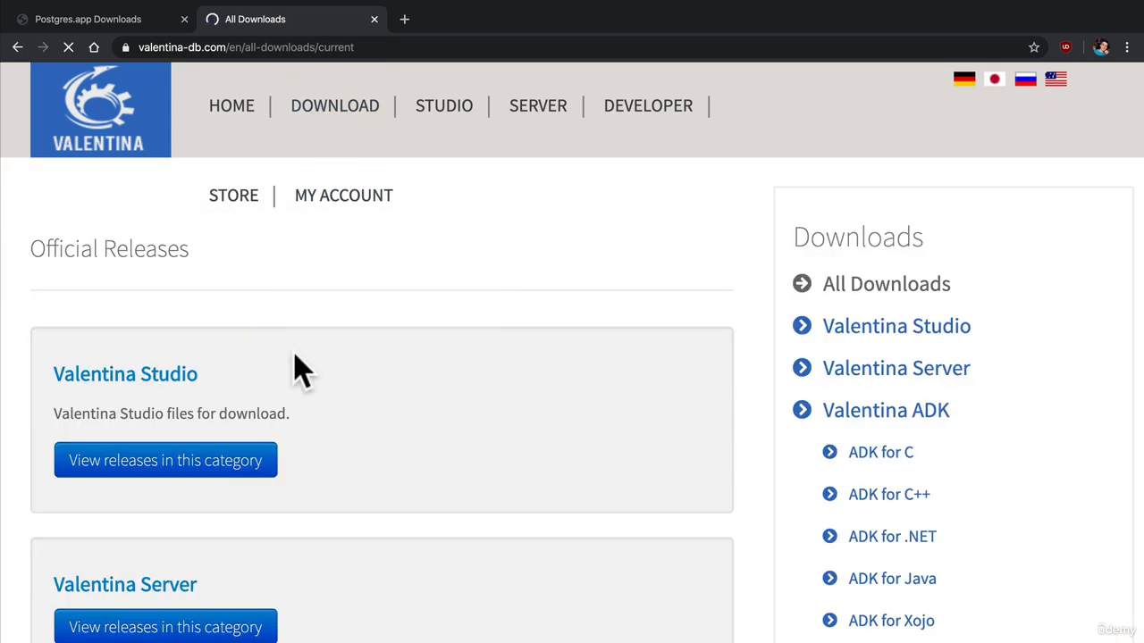
pyautogui.click(212, 460)
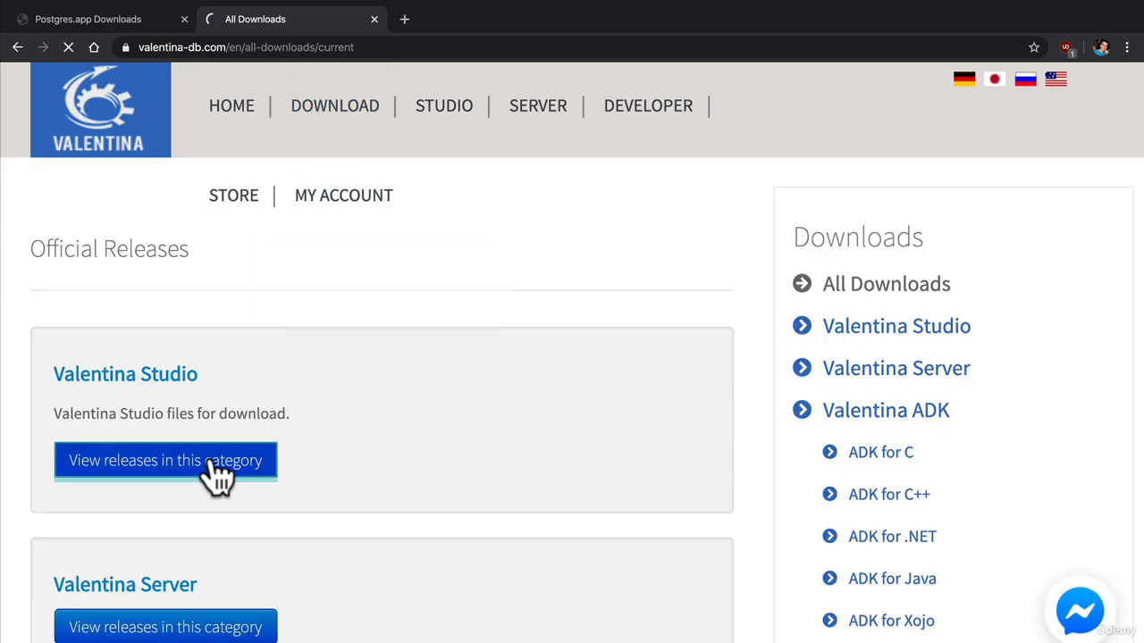
pyautogui.scroll(-15, 215, 474)
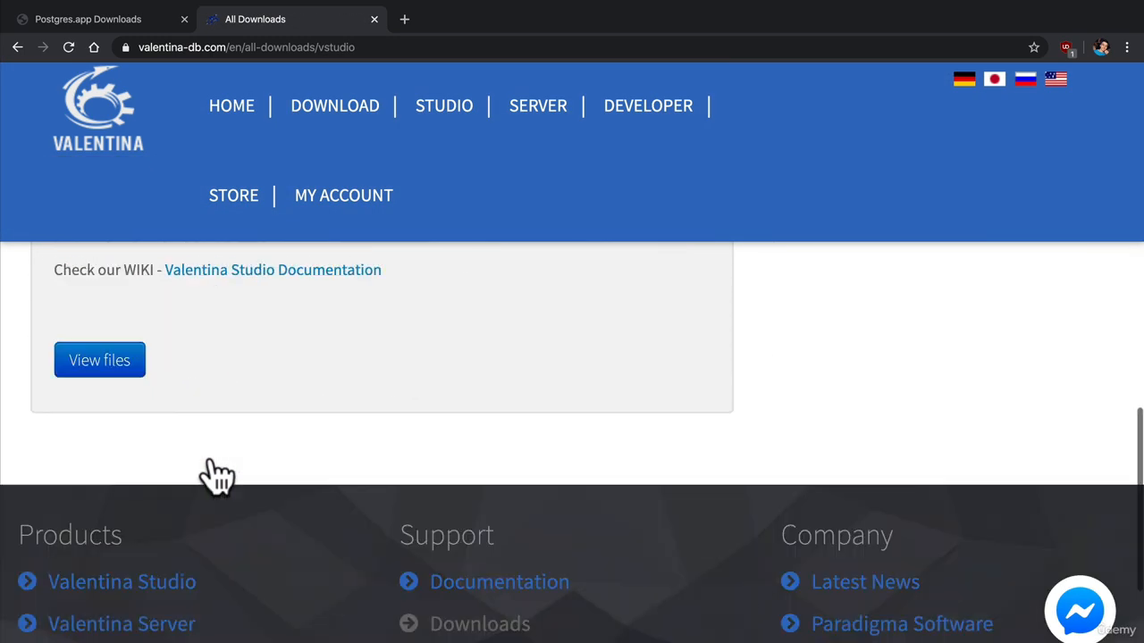
pyautogui.click(81, 366)
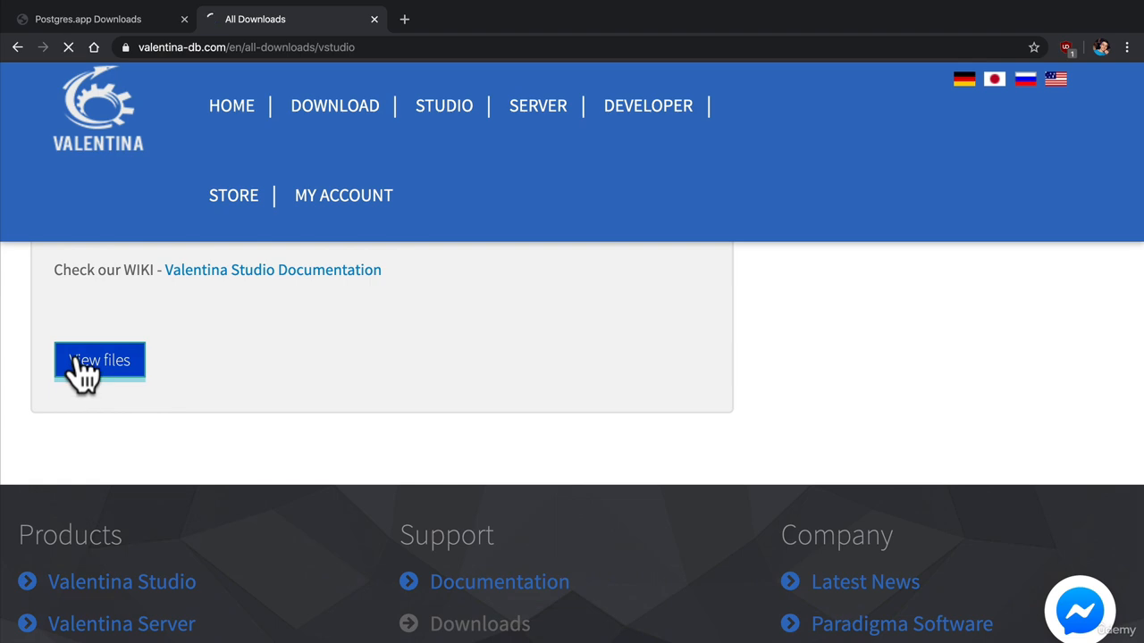
pyautogui.scroll(-6, 280, 408)
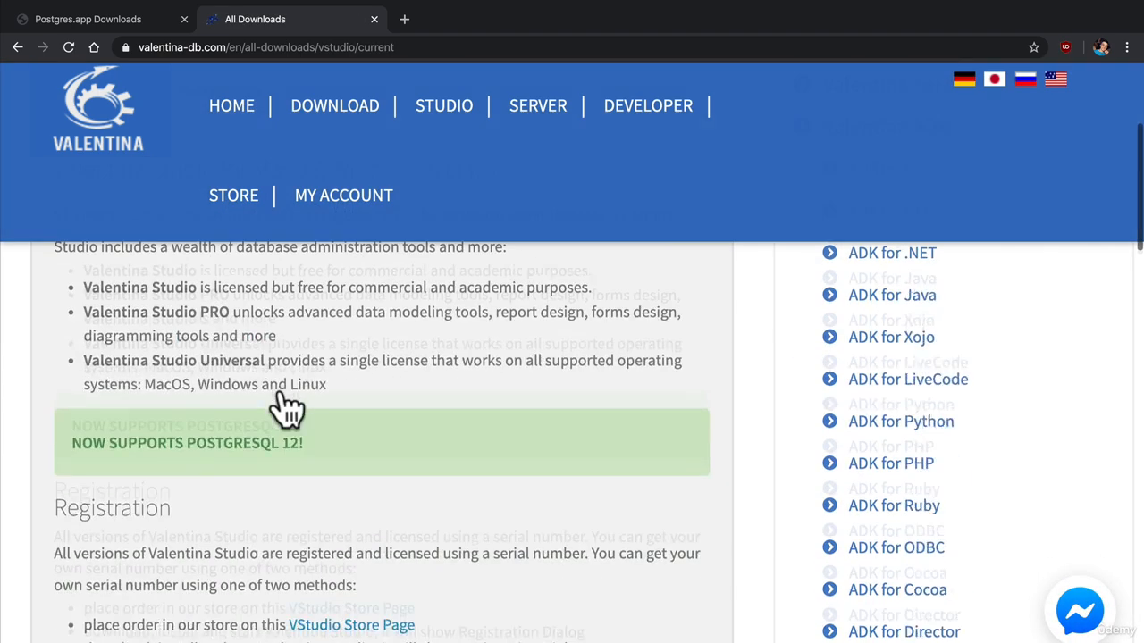
pyautogui.scroll(-8, 280, 408)
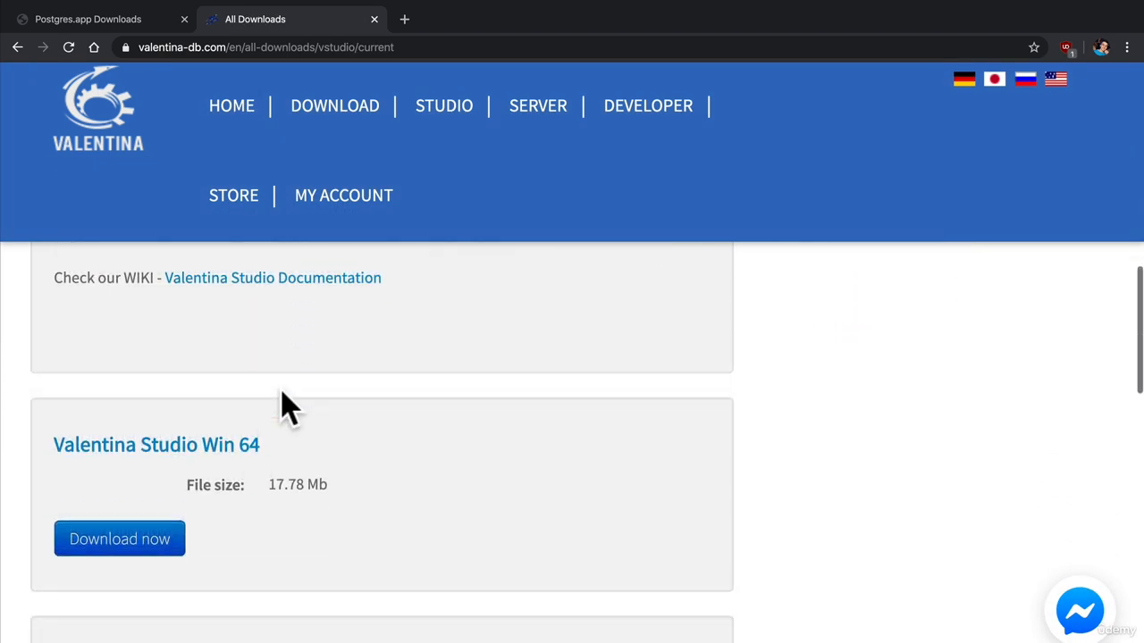
pyautogui.scroll(-4, 281, 408)
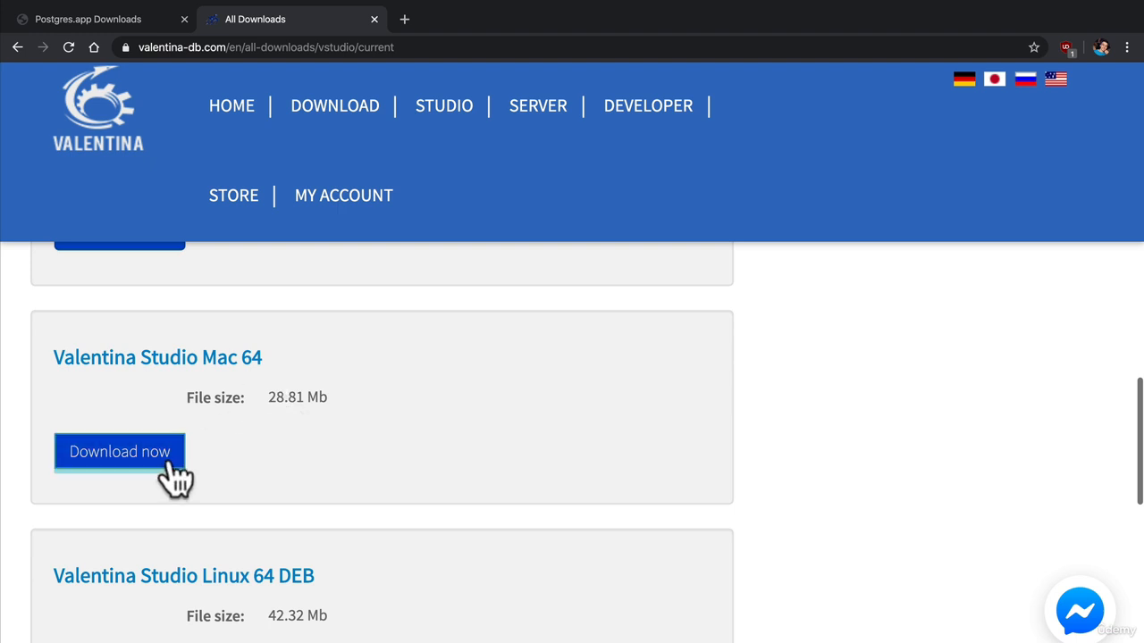
pyautogui.click(164, 463)
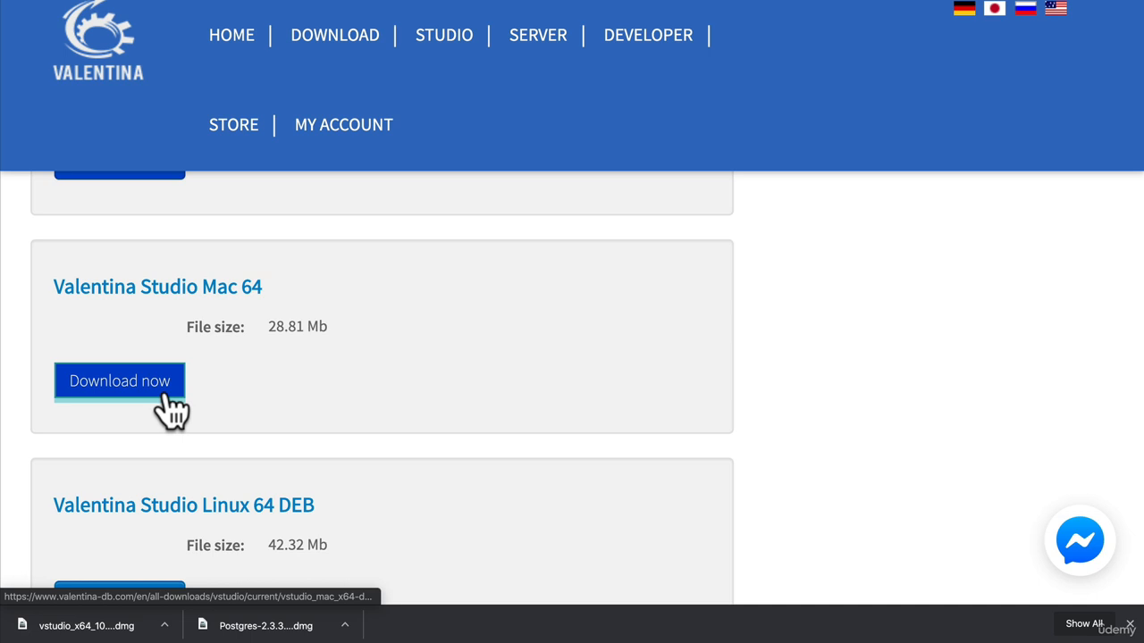
# Install Valentina Studio into Applications from the downloaded vstudio_x64_10_mac.dmg and launch it
pyautogui.click(90, 626)
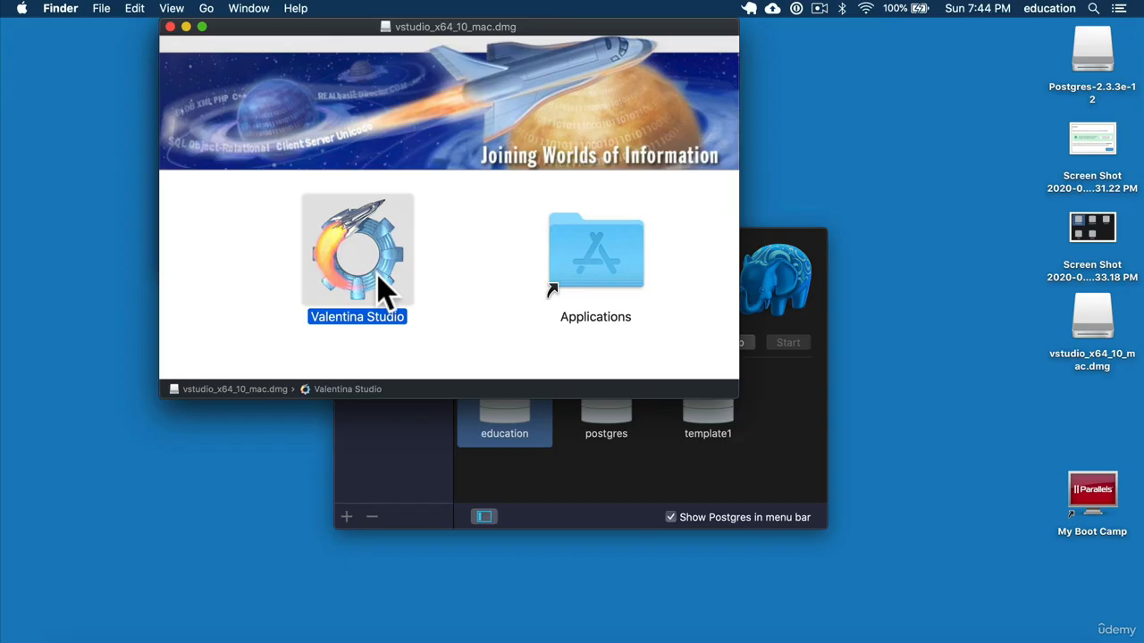
pyautogui.moveTo(378, 286); pyautogui.dragTo(586, 265)
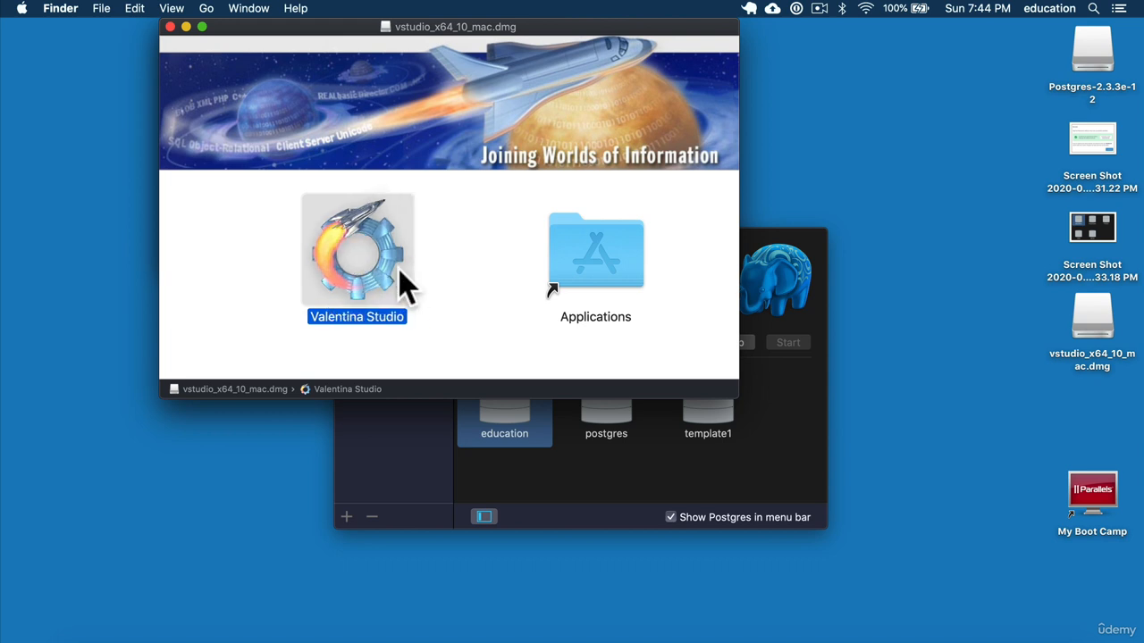
pyautogui.press('super+space')
pyautogui.write('vale')
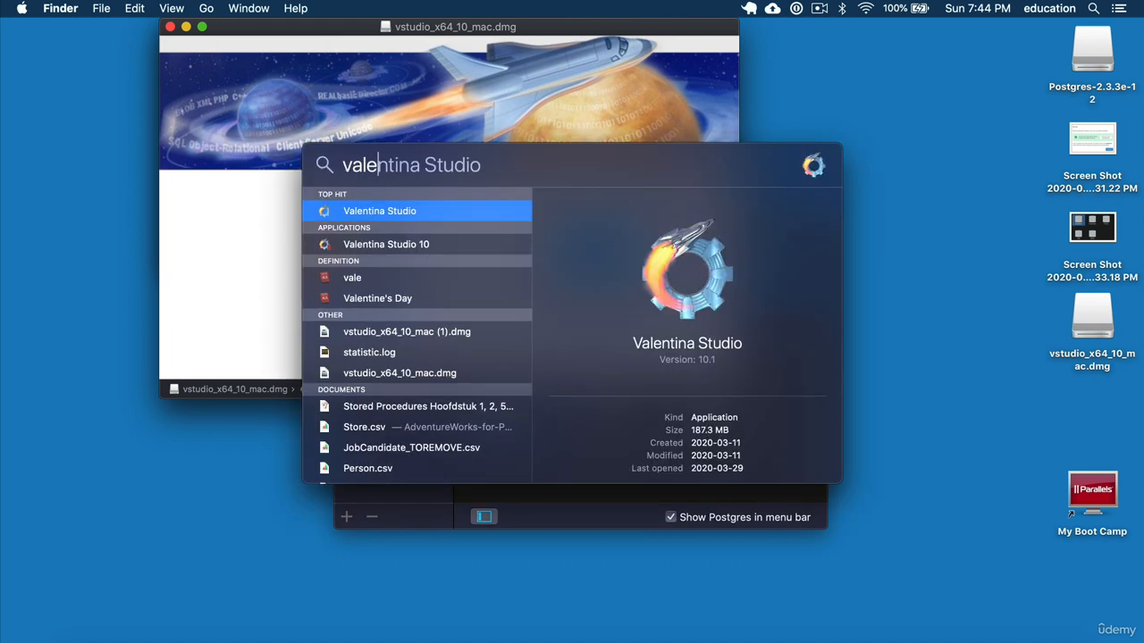
pyautogui.press('Return')
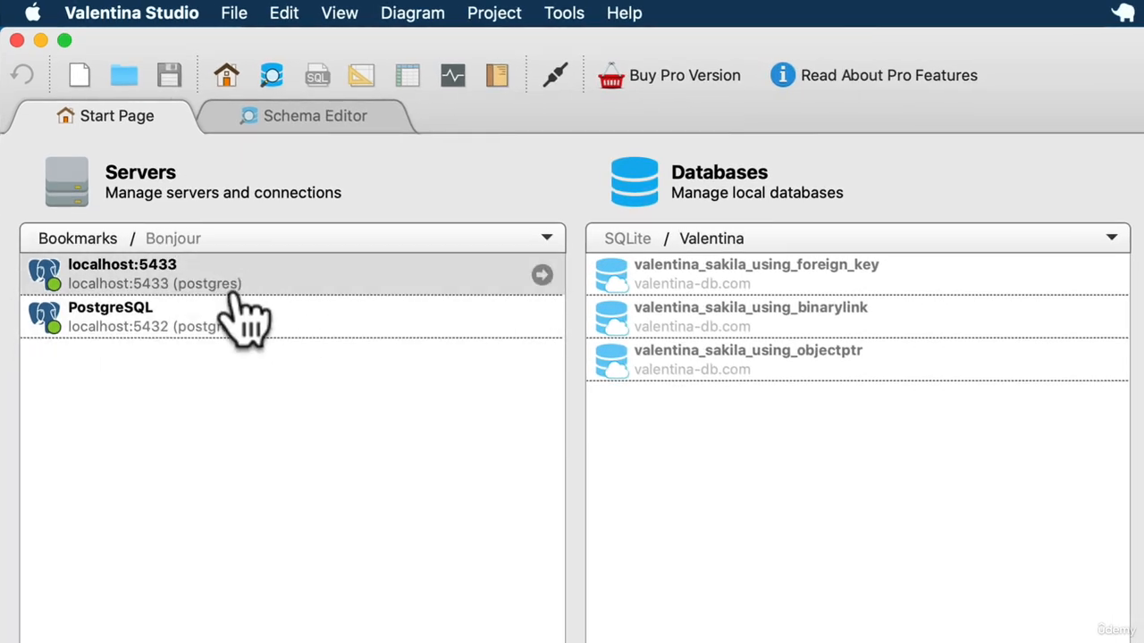
# Delete the existing localhost:5433 and PostgreSQL server bookmarks
pyautogui.rightClick(267, 295)
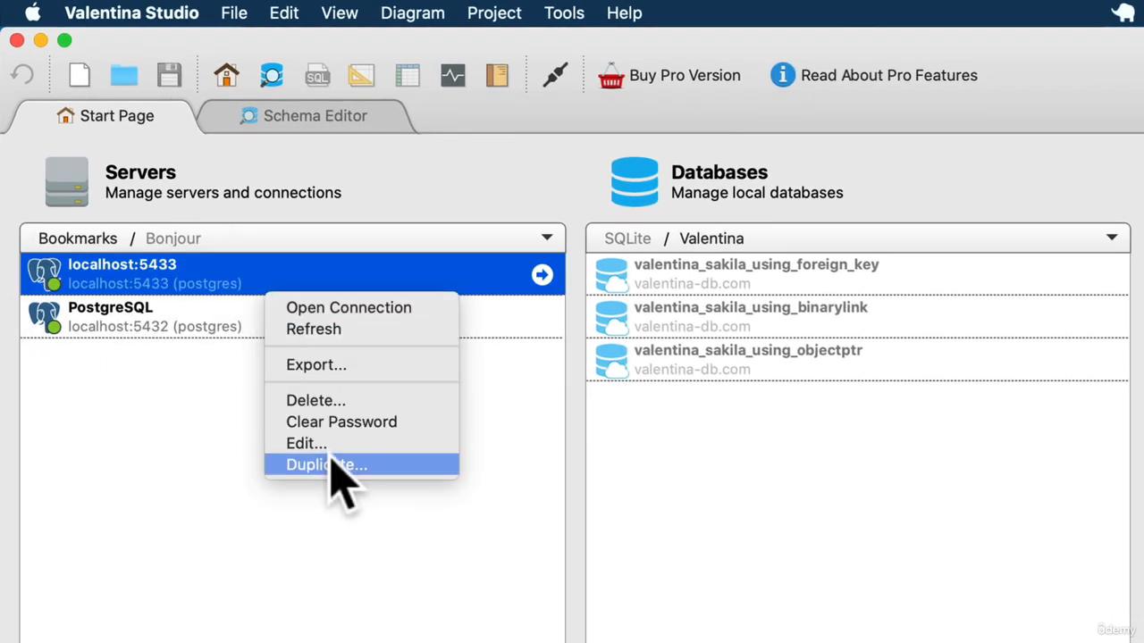
pyautogui.click(342, 399)
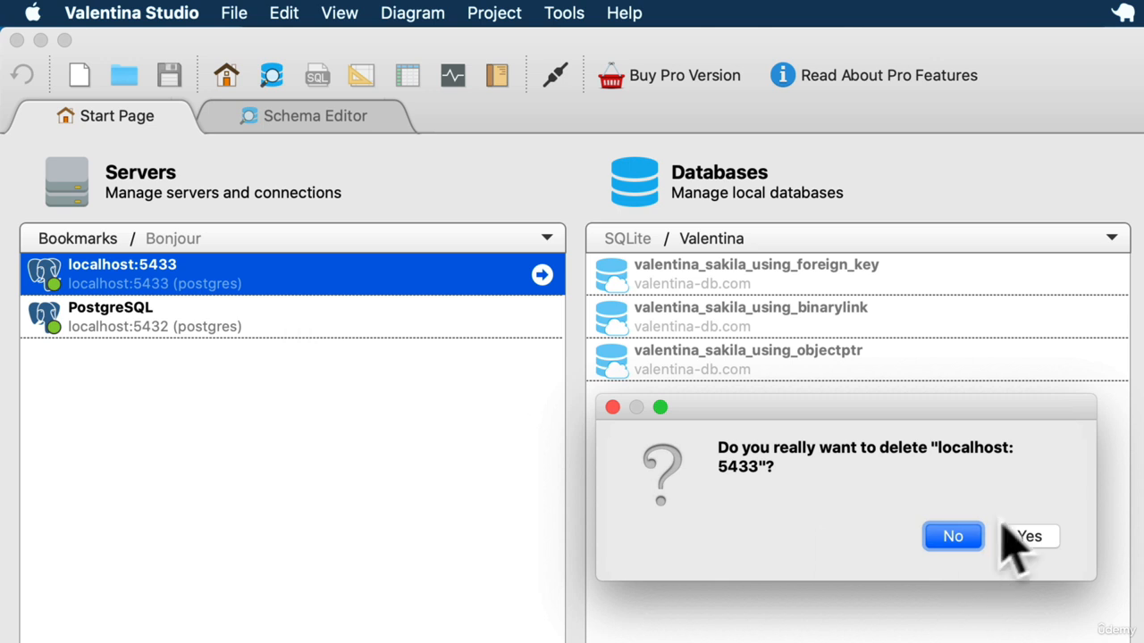
pyautogui.click(1028, 536)
pyautogui.rightClick(289, 291)
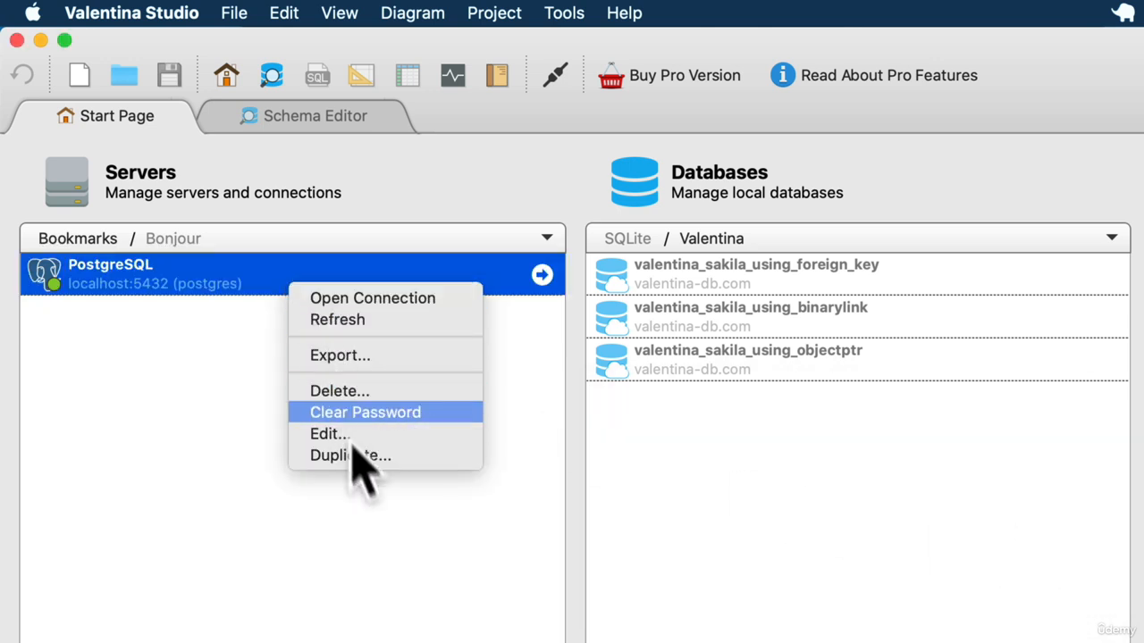
pyautogui.click(369, 391)
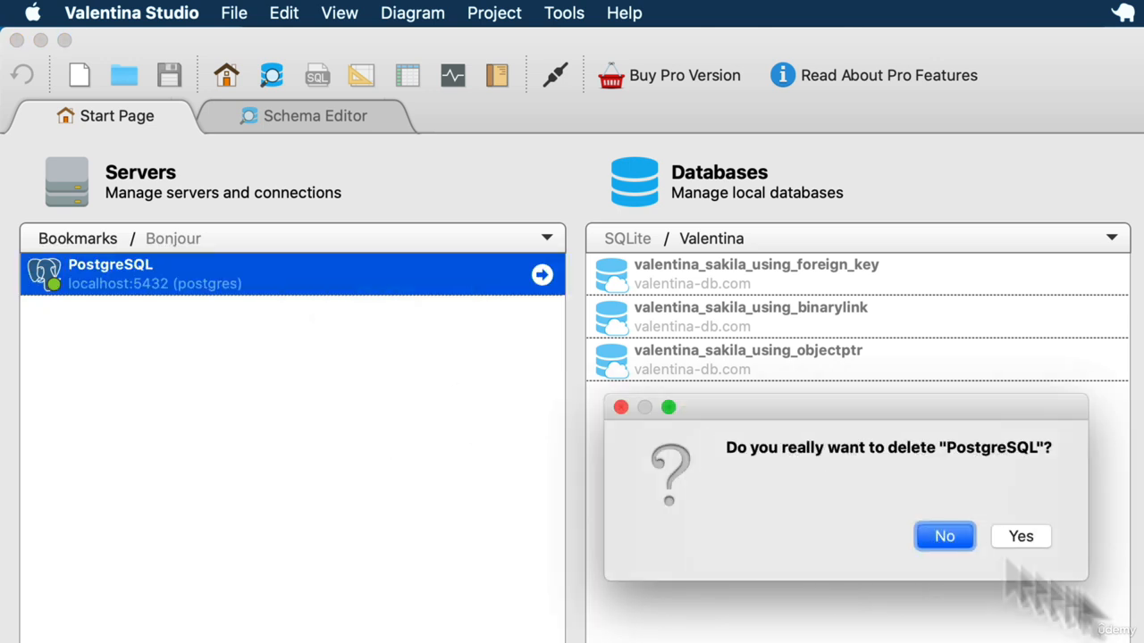
pyautogui.click(1051, 543)
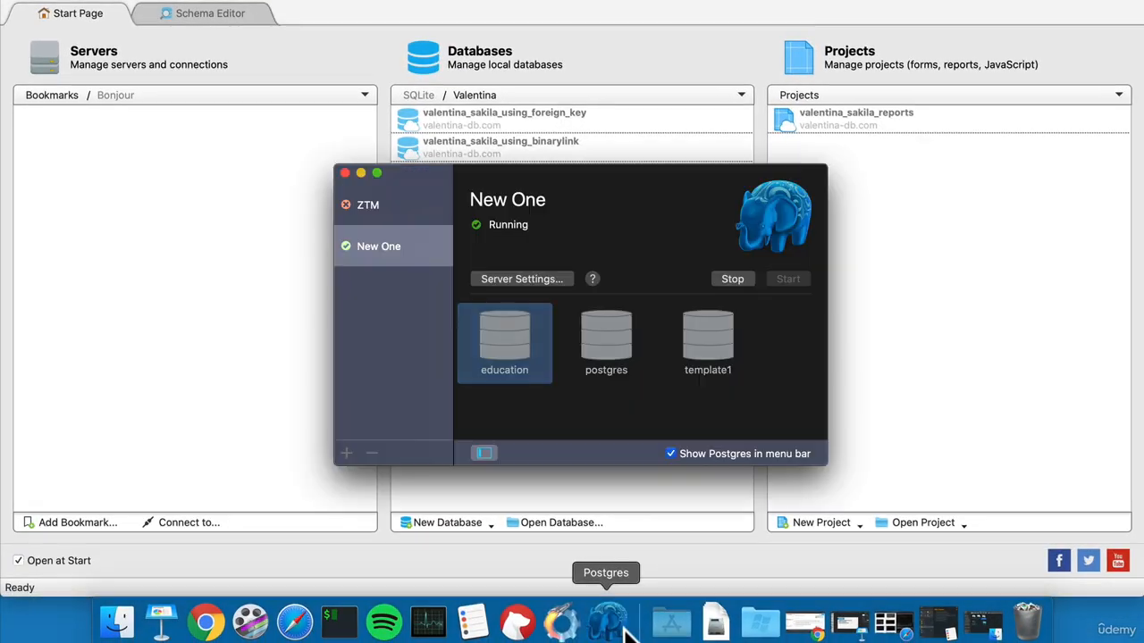
# Add a PostgreSQL server bookmark with user education, the account password and port 5432, keeping the default host and database
pyautogui.click(547, 279)
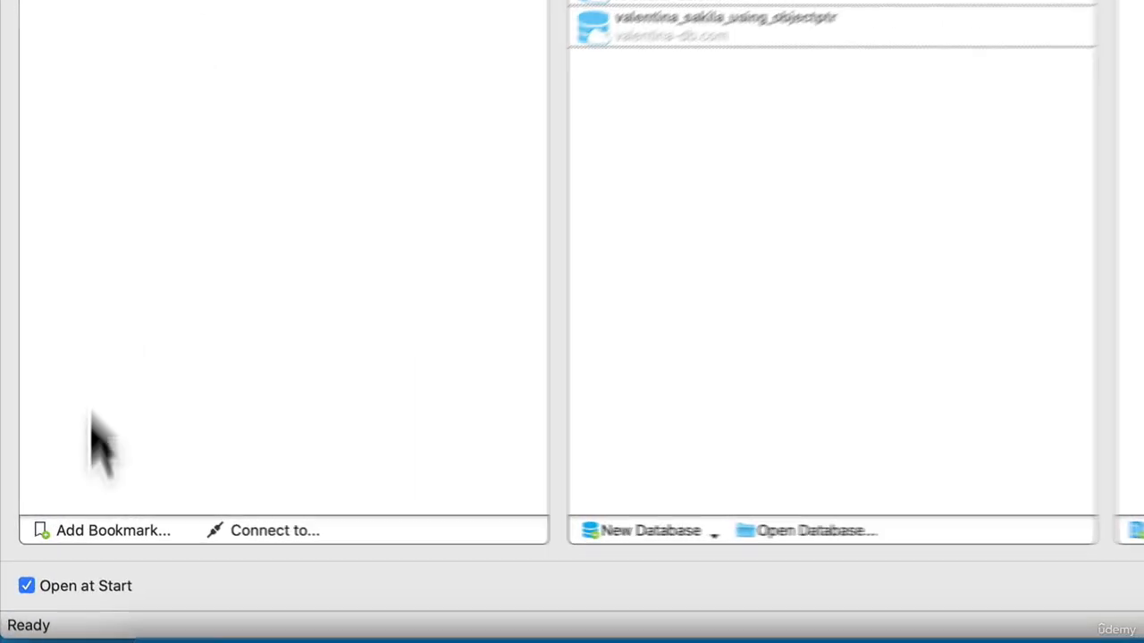
pyautogui.click(124, 527)
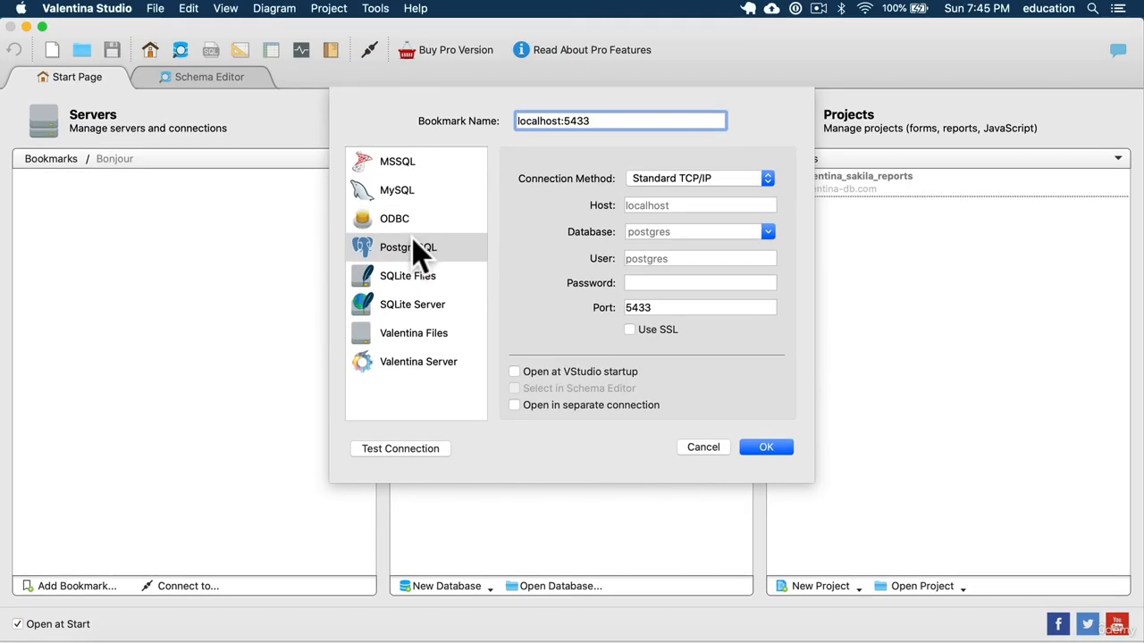
pyautogui.click(637, 206)
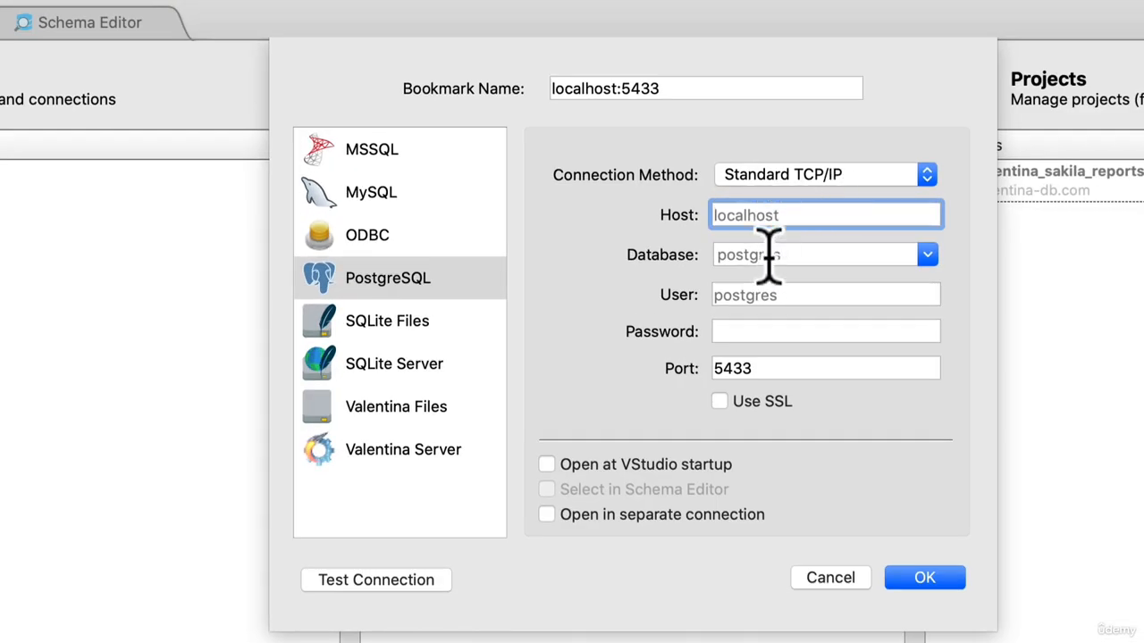
pyautogui.click(768, 253)
pyautogui.click(766, 295)
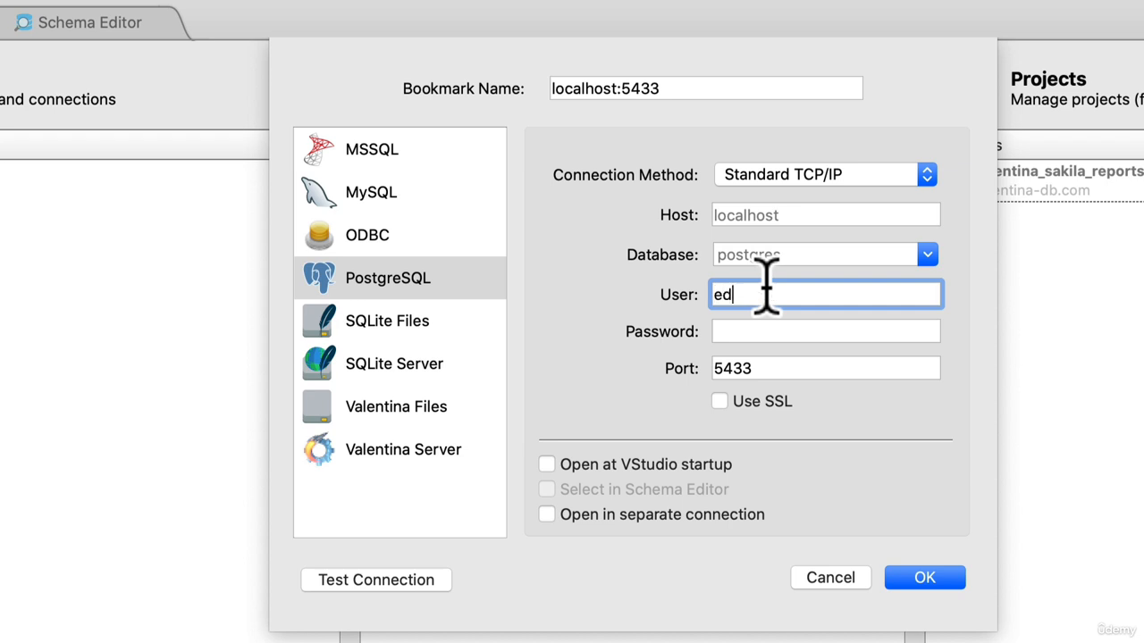
pyautogui.press('Tab')
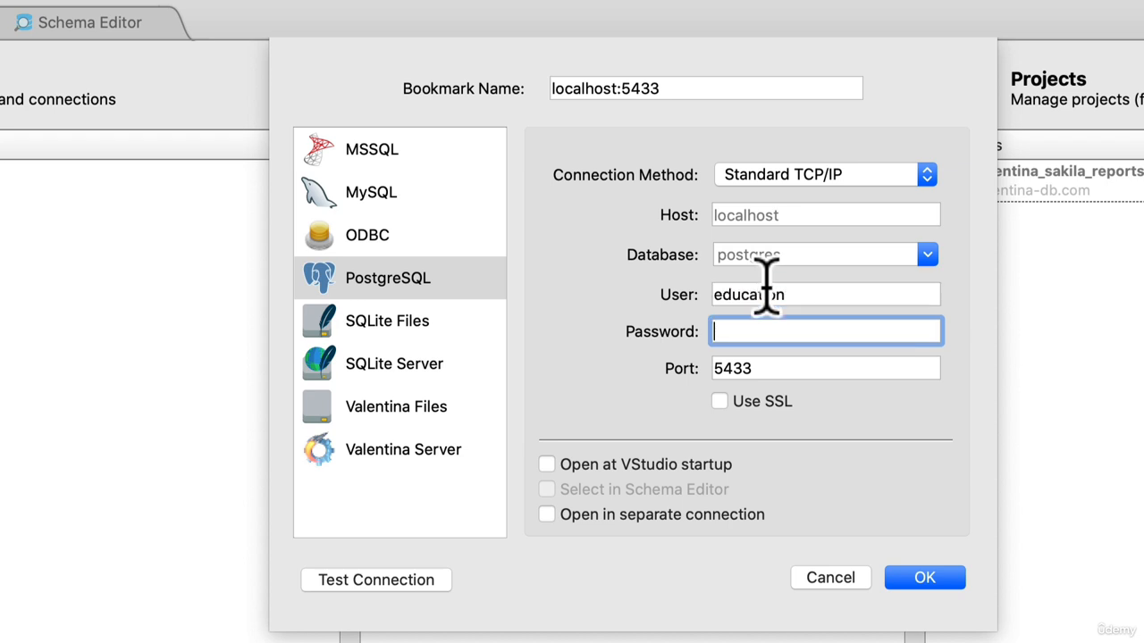
pyautogui.write('e')
pyautogui.press('Tab')
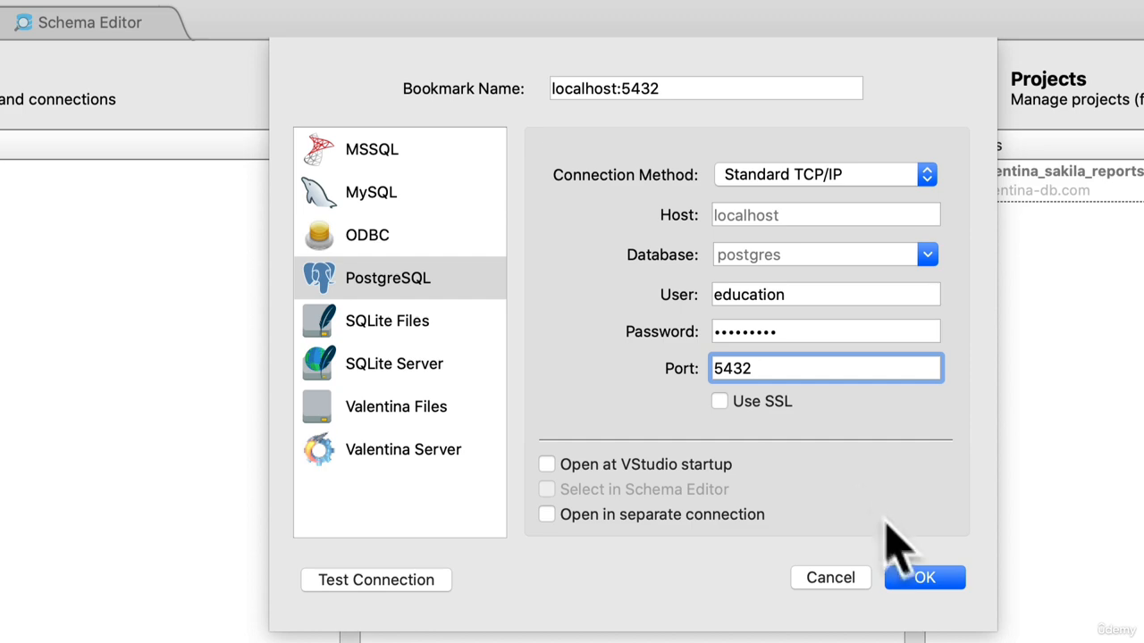
pyautogui.click(921, 577)
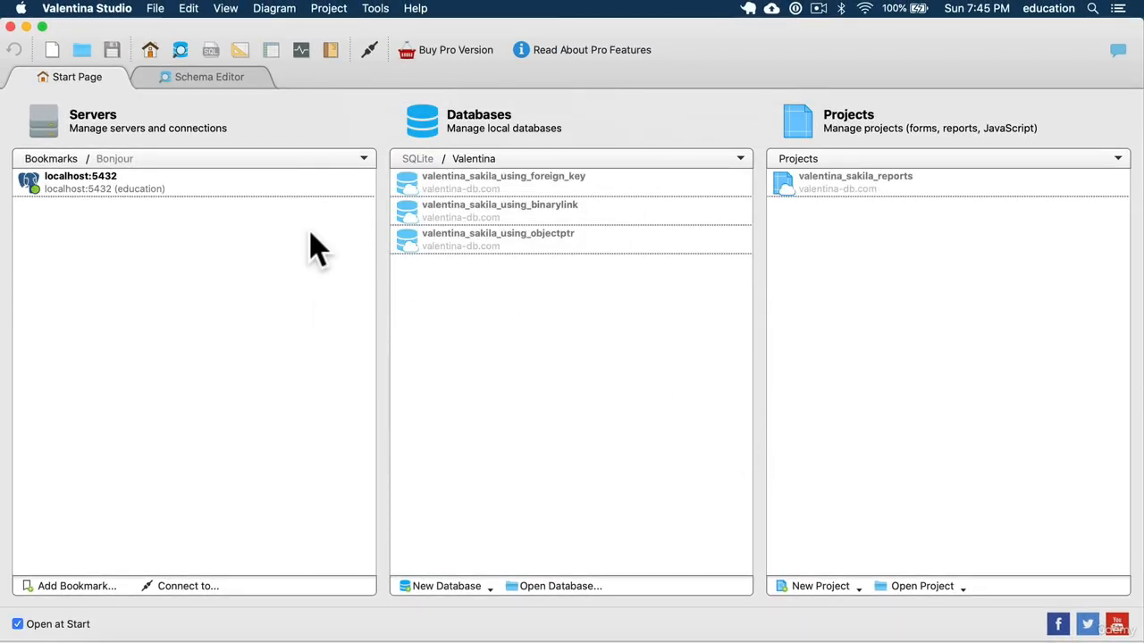
# Connect to the localhost:5432 bookmark, select its education database, and compare the list with the New One server's databases in Postgres.app
pyautogui.doubleClick(213, 186)
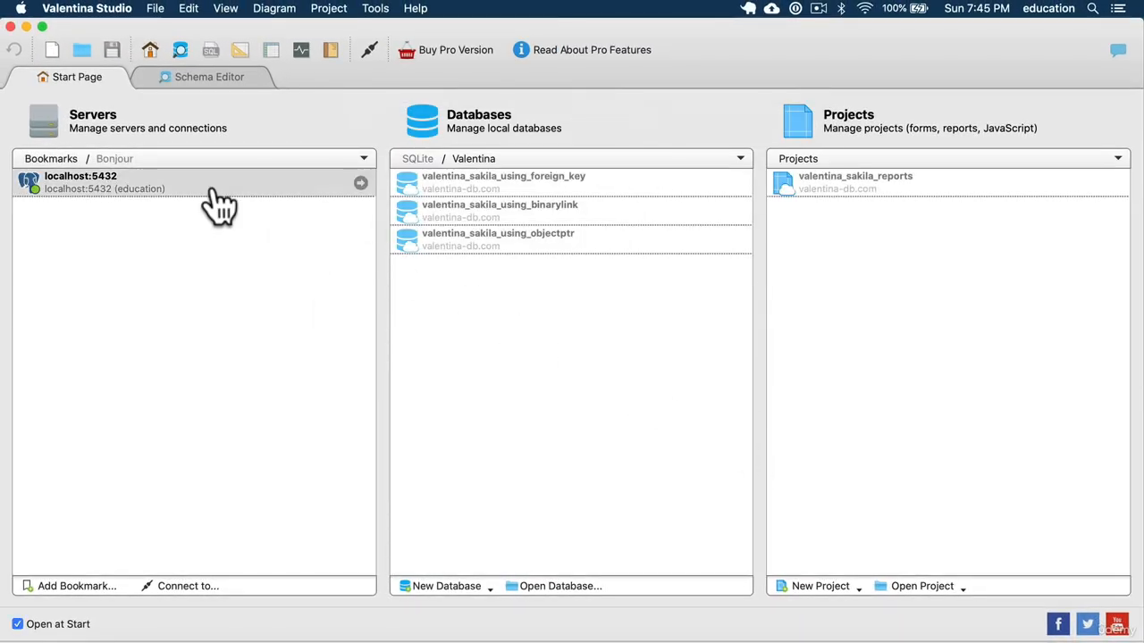
pyautogui.click(251, 159)
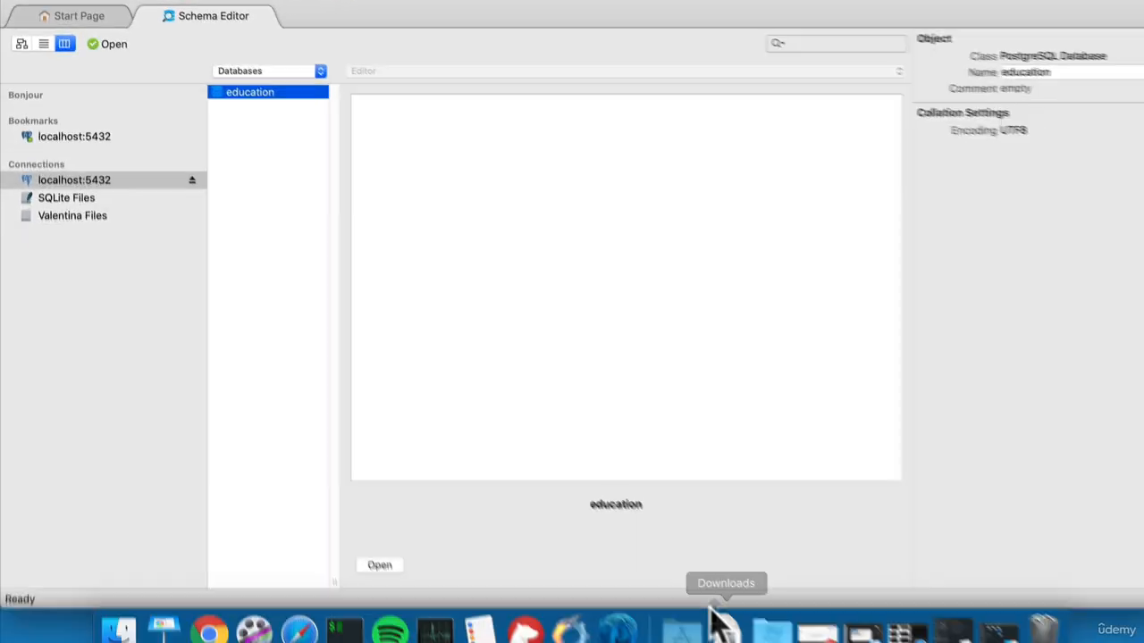
pyautogui.click(619, 630)
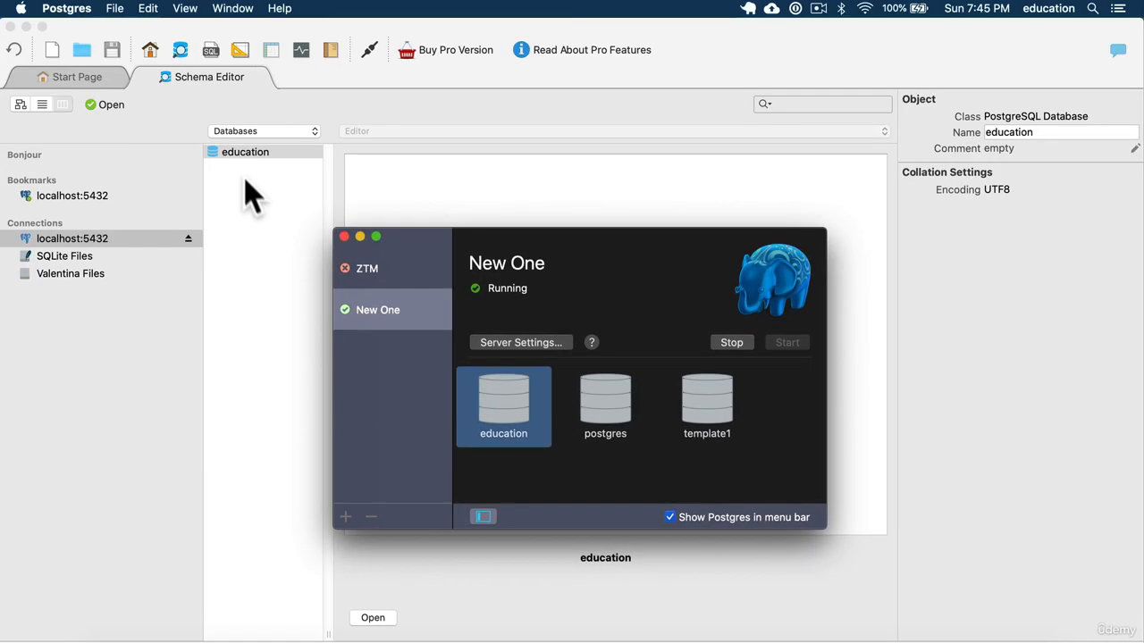
pyautogui.click(247, 186)
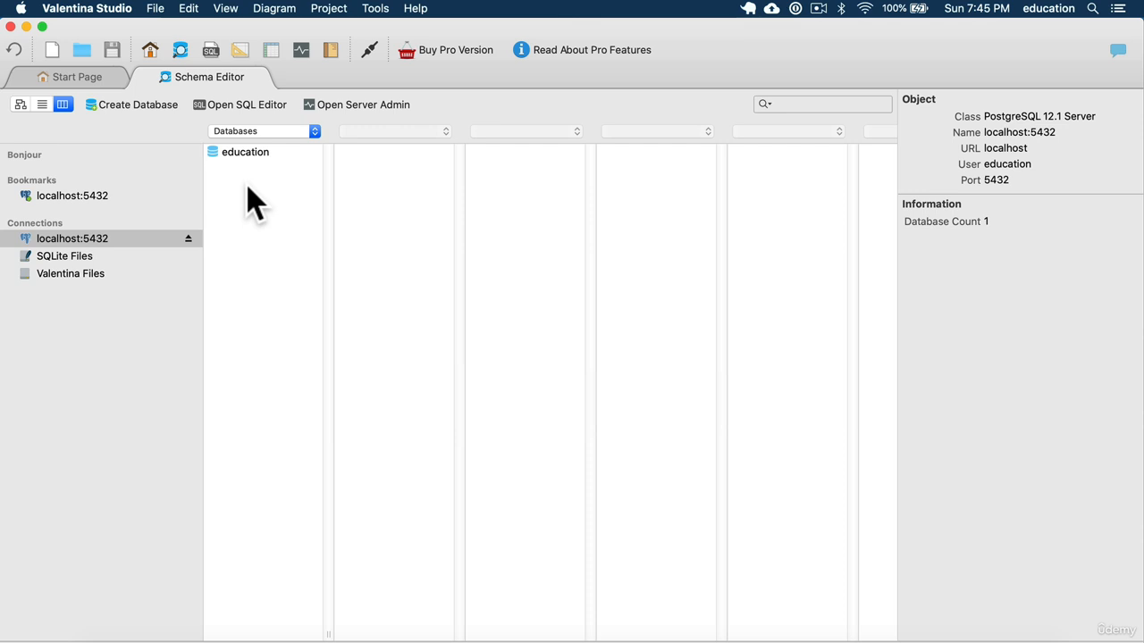